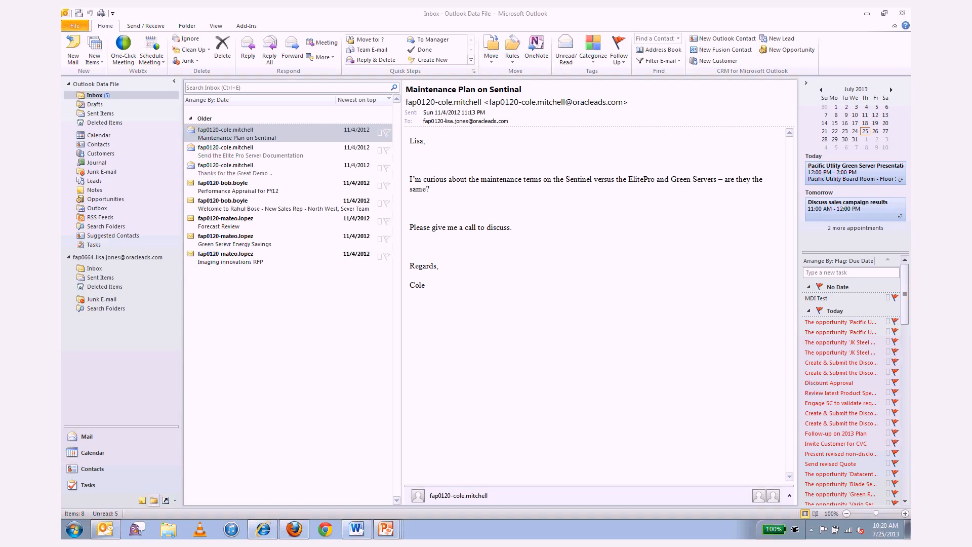
Step: Start an Outlook contact from the Cc address in the "Thanks for the Great Demo .." email and close it without saving
left_click(253, 169)
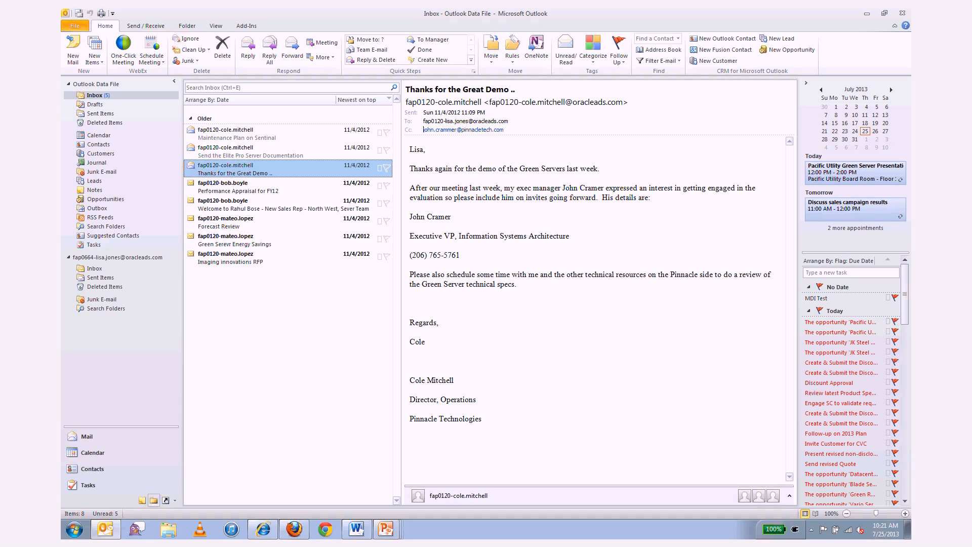
right_click(443, 133)
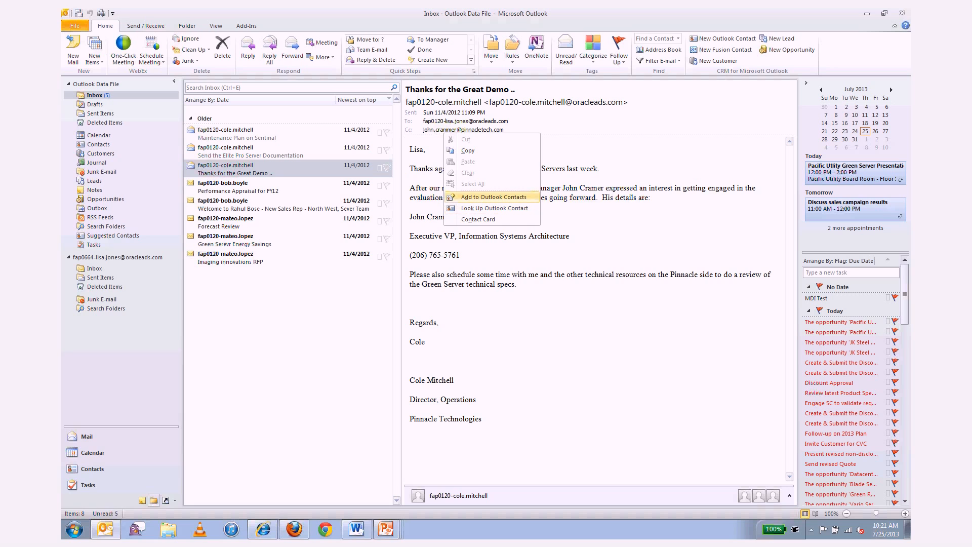
left_click(493, 197)
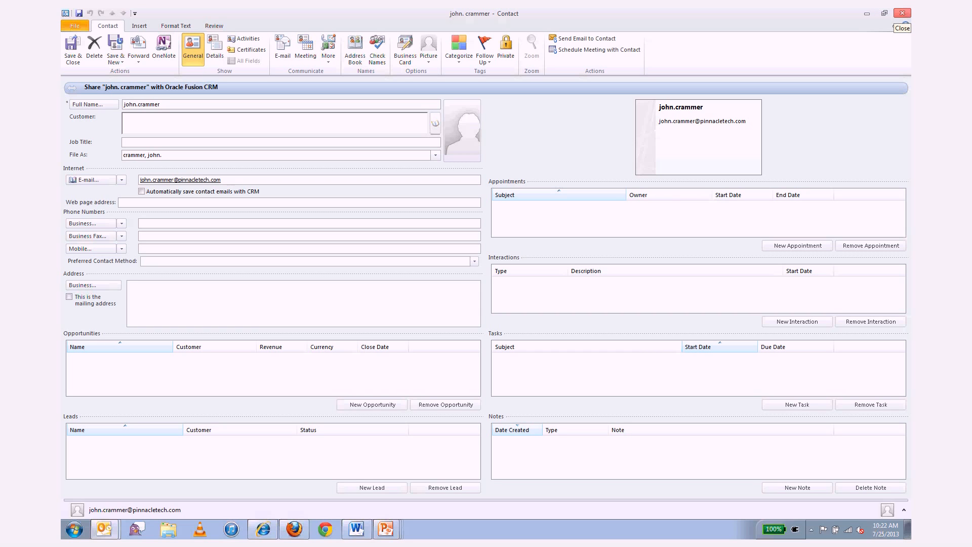
left_click(901, 13)
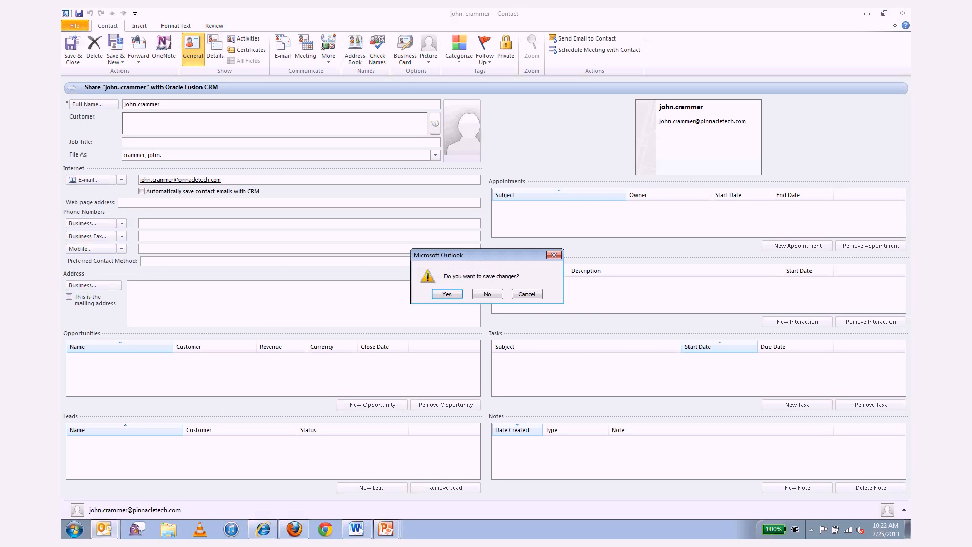
left_click(488, 294)
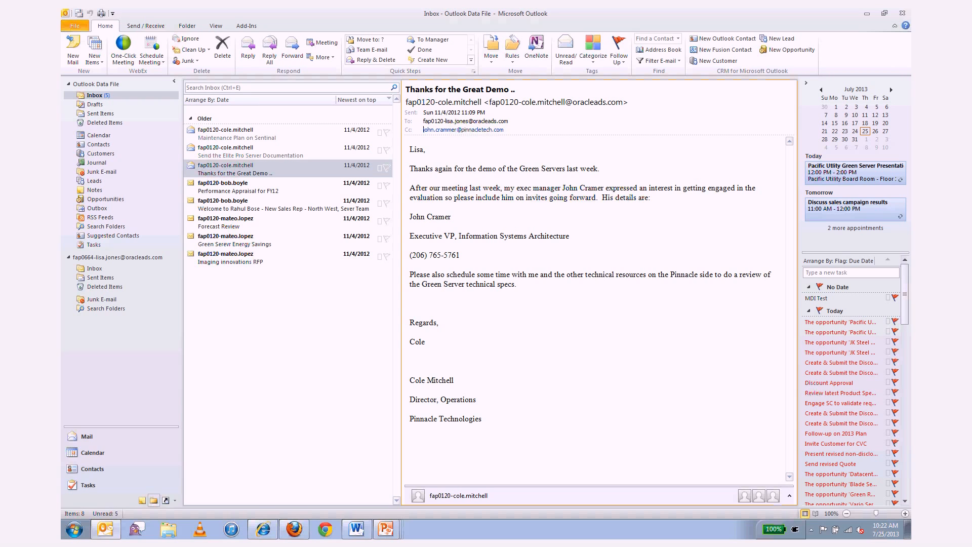
Step: Open the "Thanks for the Great Demo .." email, relate it to "Data Center Serves Update", and discard the changes
double_click(253, 169)
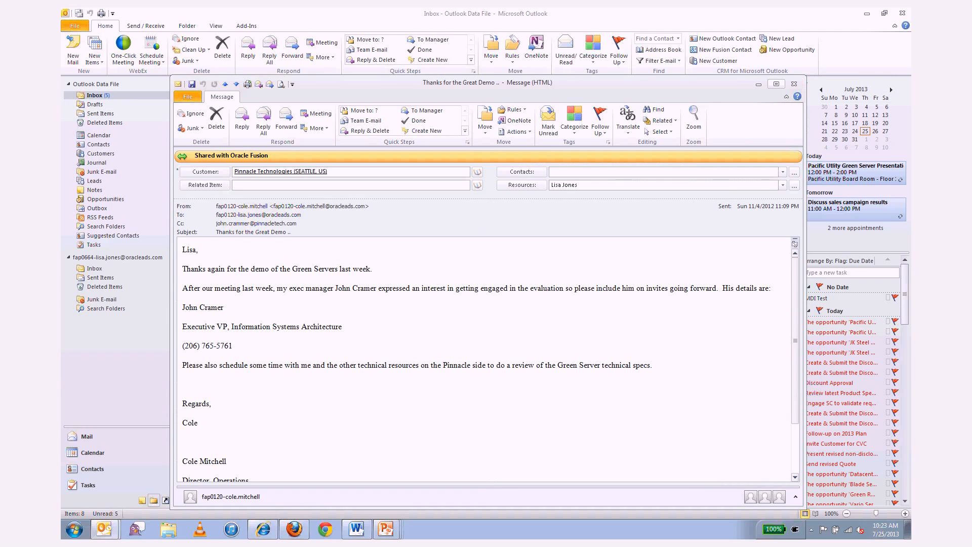
left_click(776, 84)
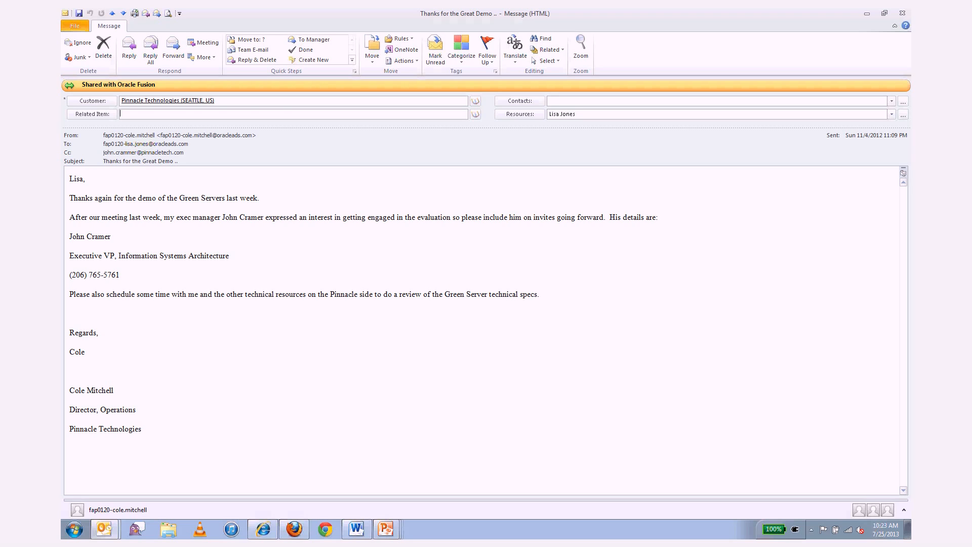
type("ta")
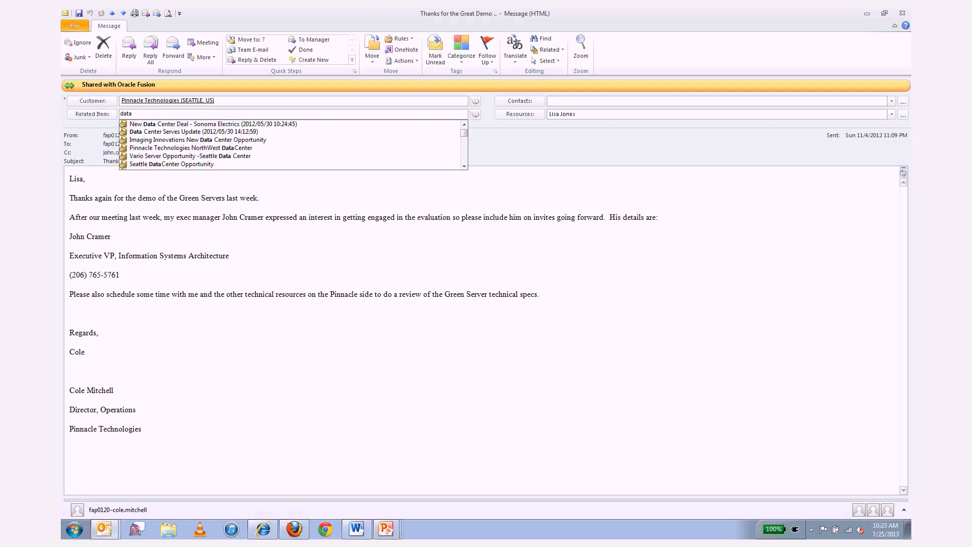
key("Down")
key("Return")
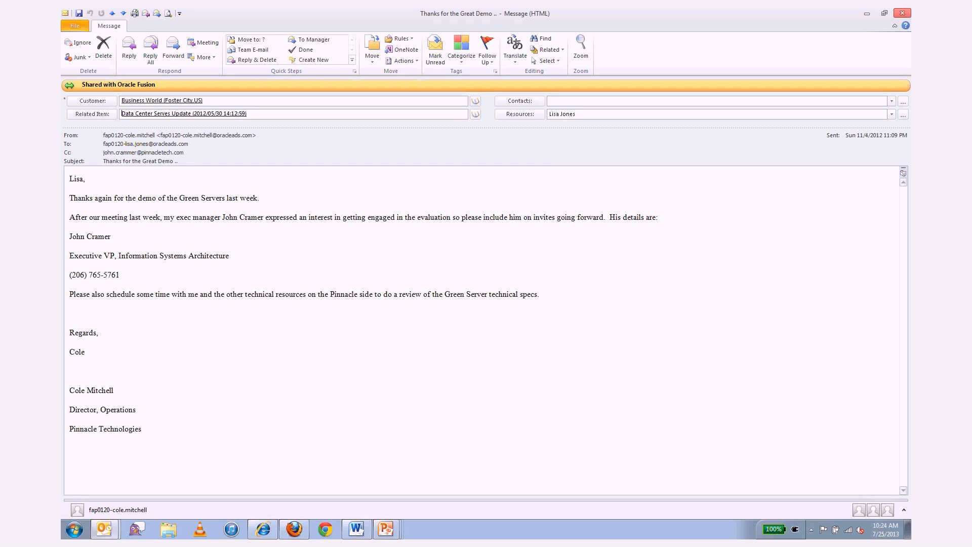
left_click(902, 12)
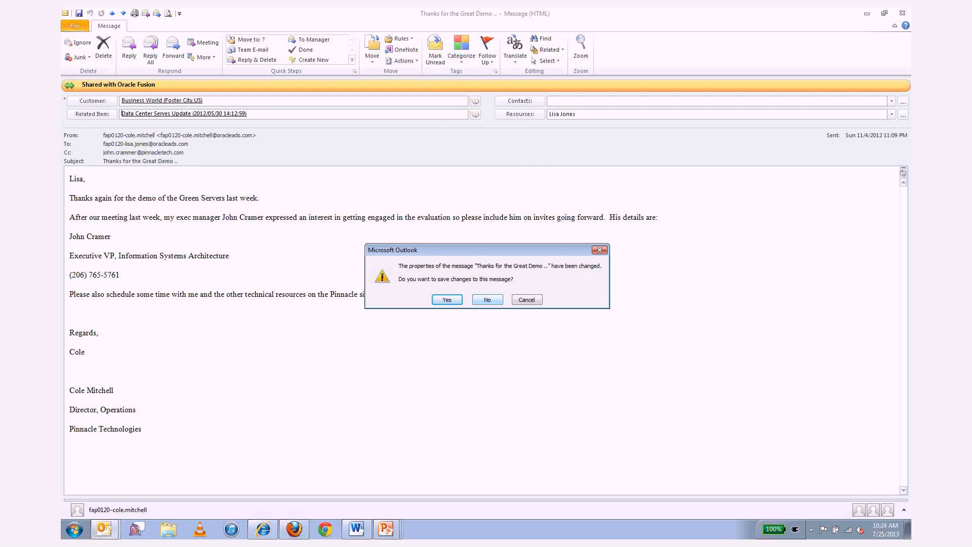
left_click(488, 300)
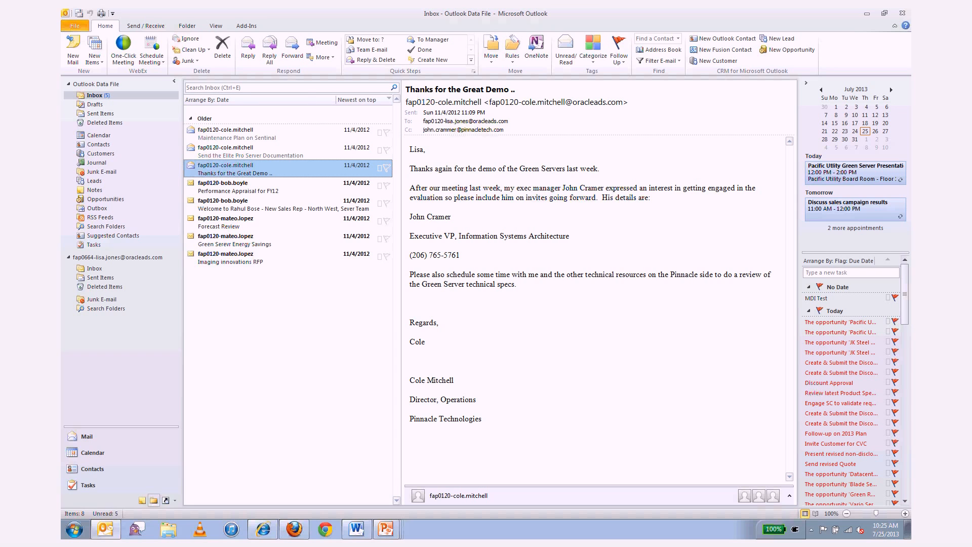
Step: Search the customers for "pinnacle" and open the Pinnacle Technologies (SEATTLE, US) record
left_click(100, 153)
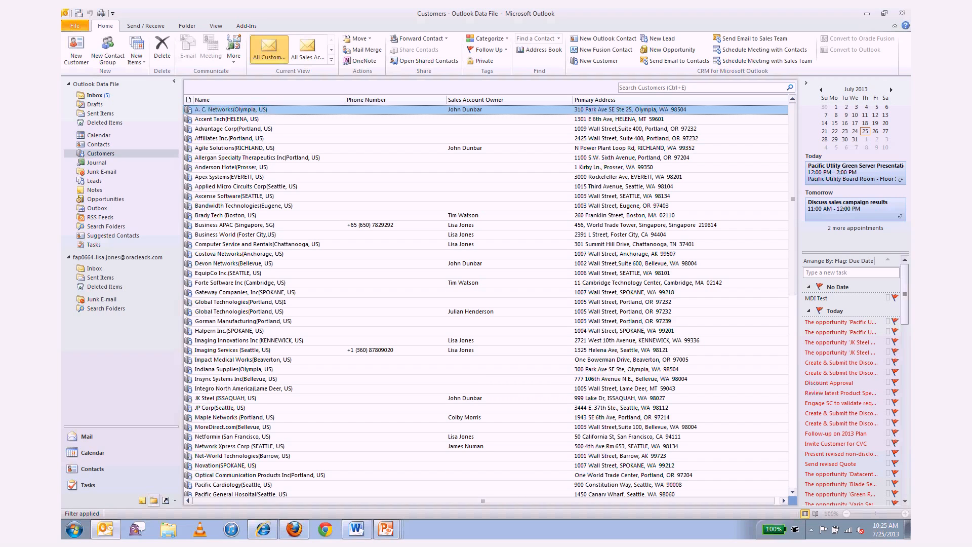
left_click(703, 88)
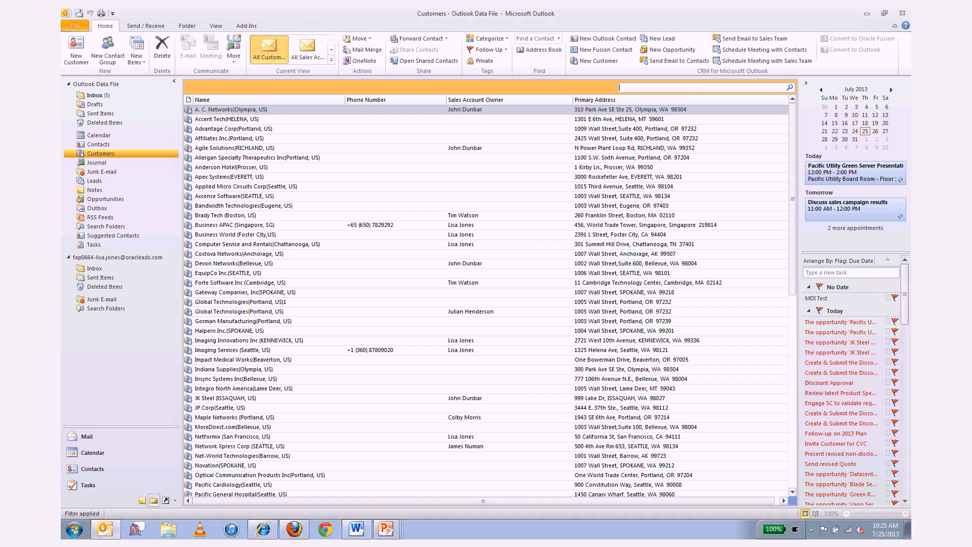
type("pinnacle")
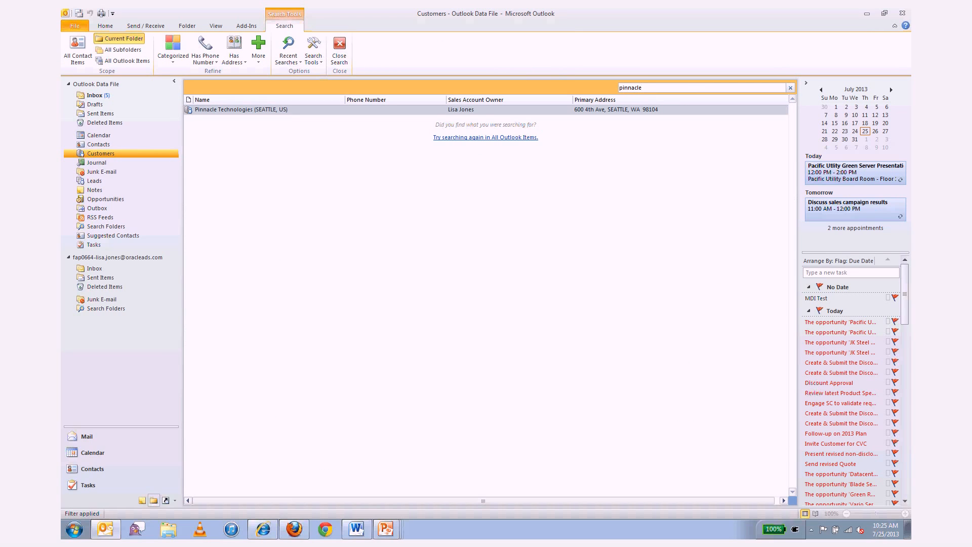
left_click(241, 110)
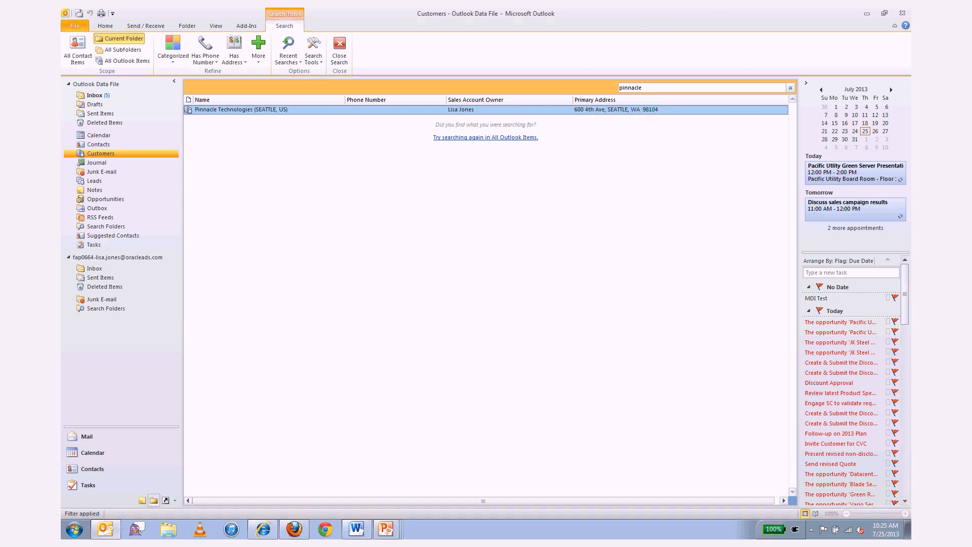
key("Return")
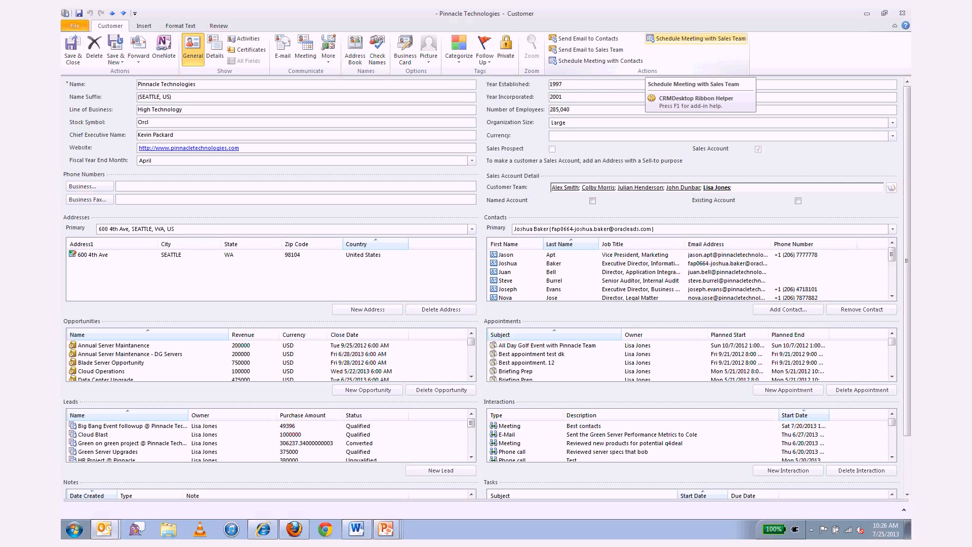
Step: Start a meeting invitation to the Pinnacle Technologies sales team and close it without saving
left_click(696, 39)
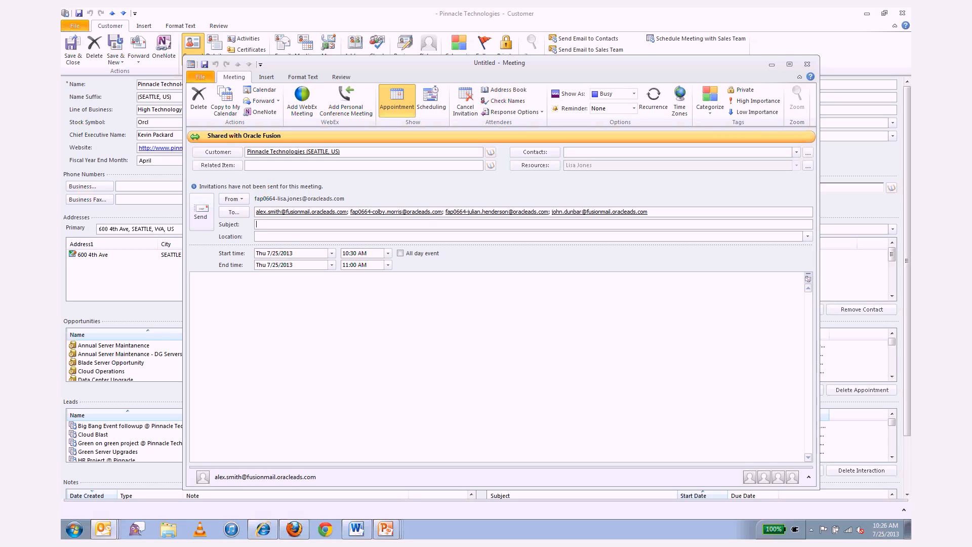
left_click(807, 64)
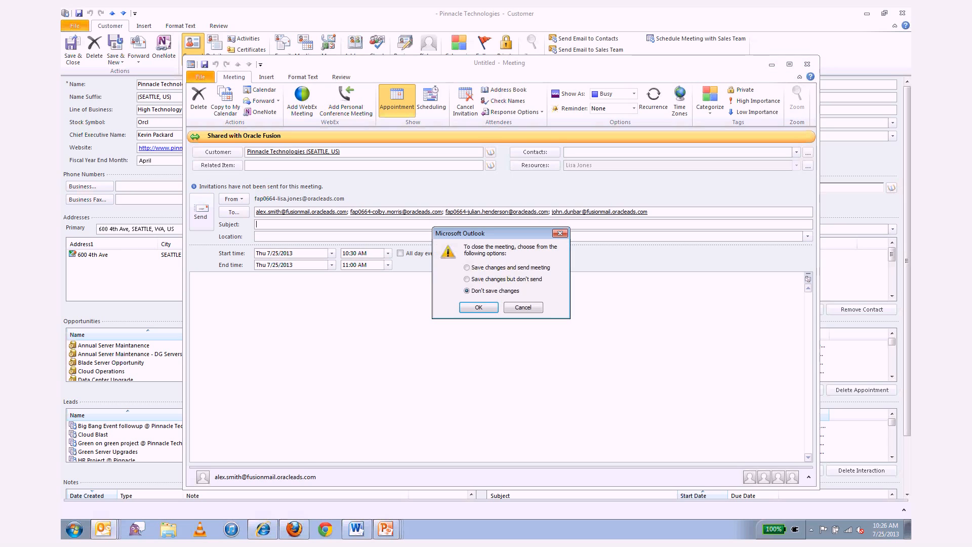
key("Escape")
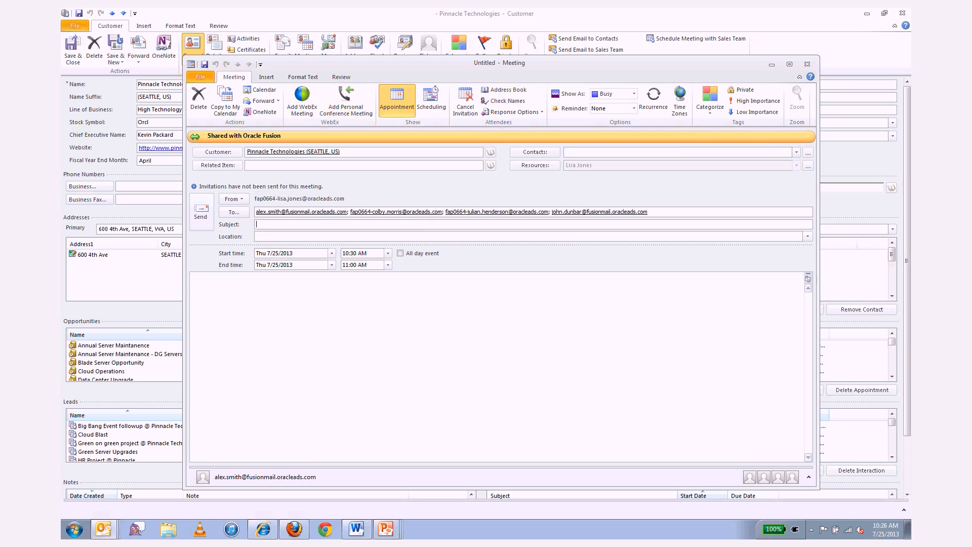
left_click(807, 64)
key("Return")
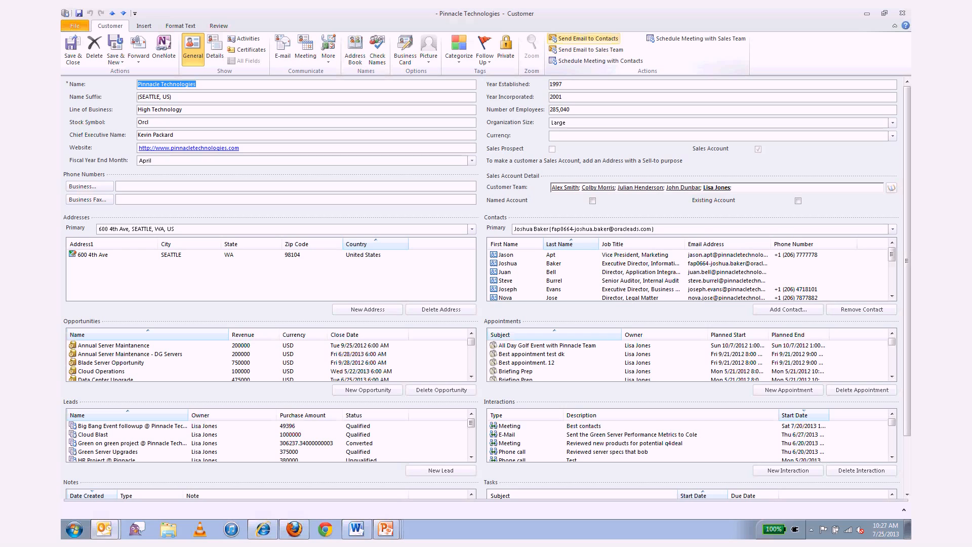
Step: Start an email to the Pinnacle Technologies contacts and discard the message
left_click(587, 39)
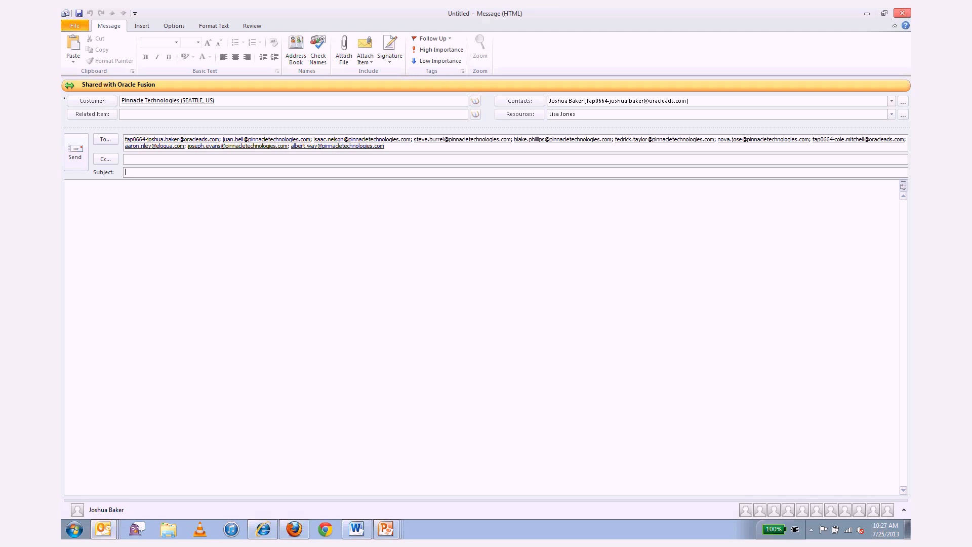
left_click(902, 12)
left_click(487, 295)
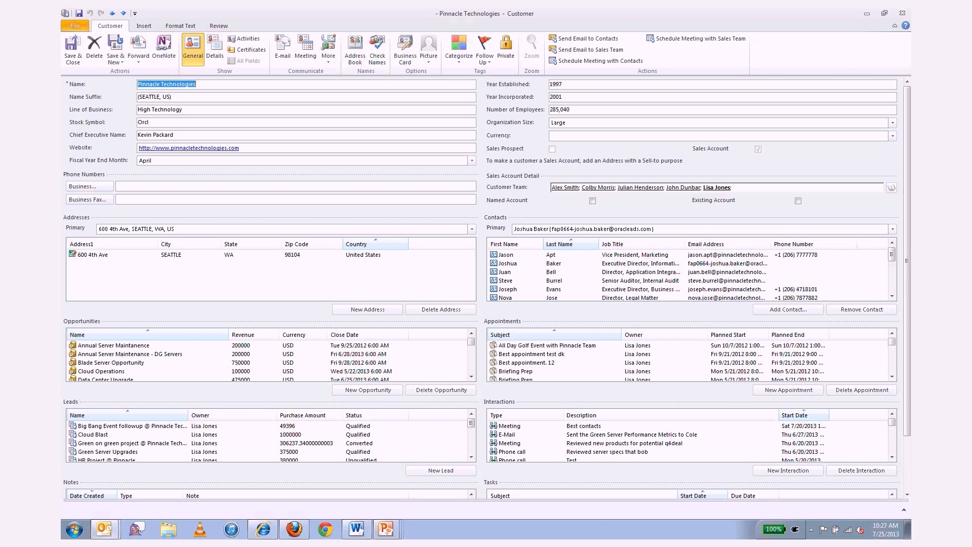
Step: View the Datacenter Upgrade Opportunity from the customer's opportunities and close its record
left_click(111, 362)
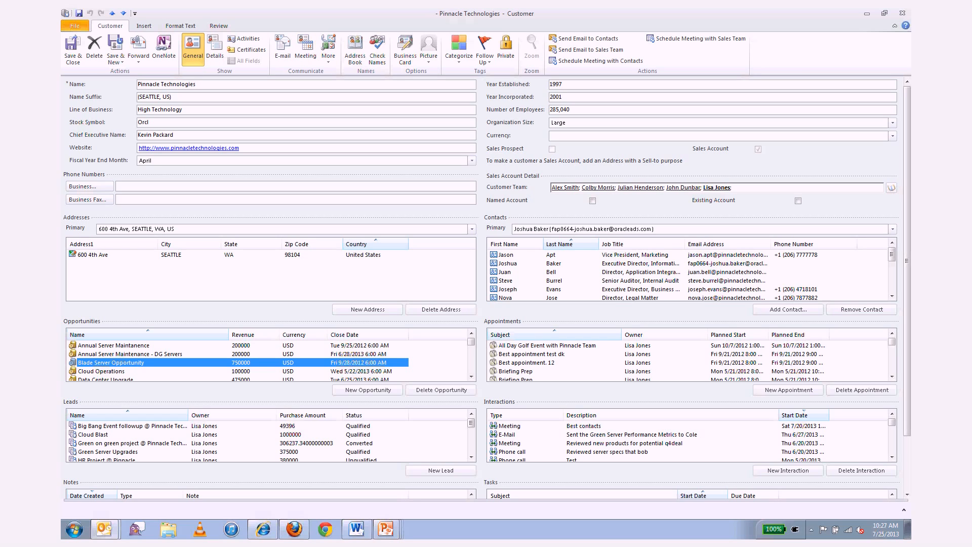
key("Down")
key("Down")
key("Down")
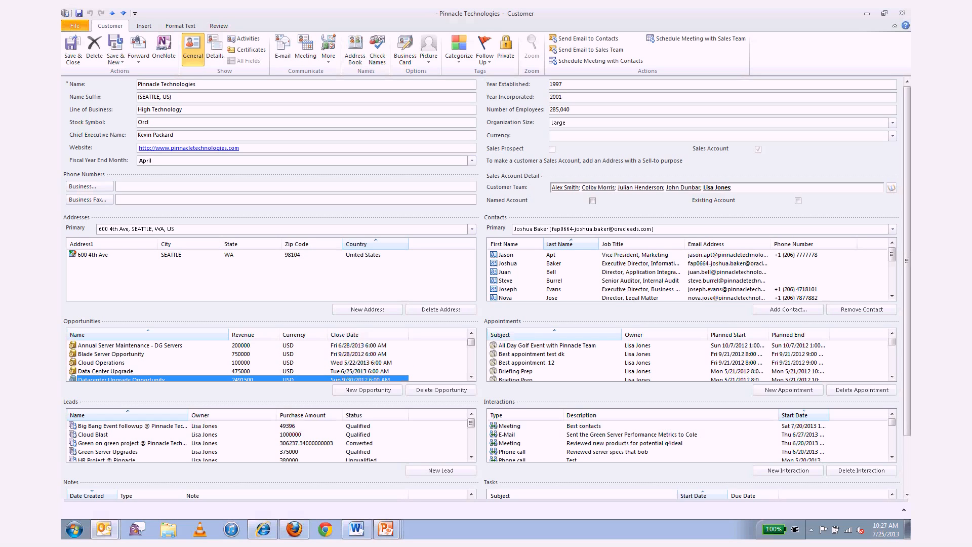
key("Return")
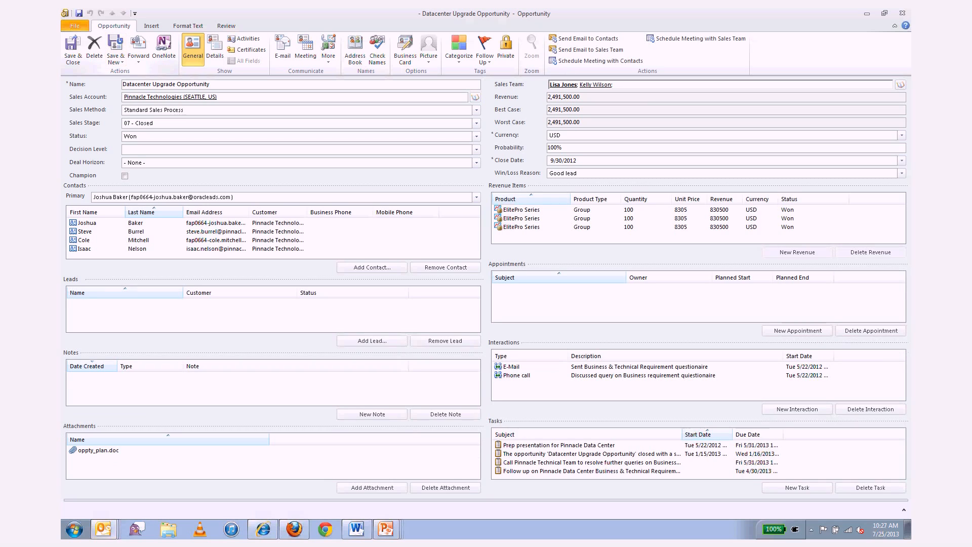
left_click(902, 13)
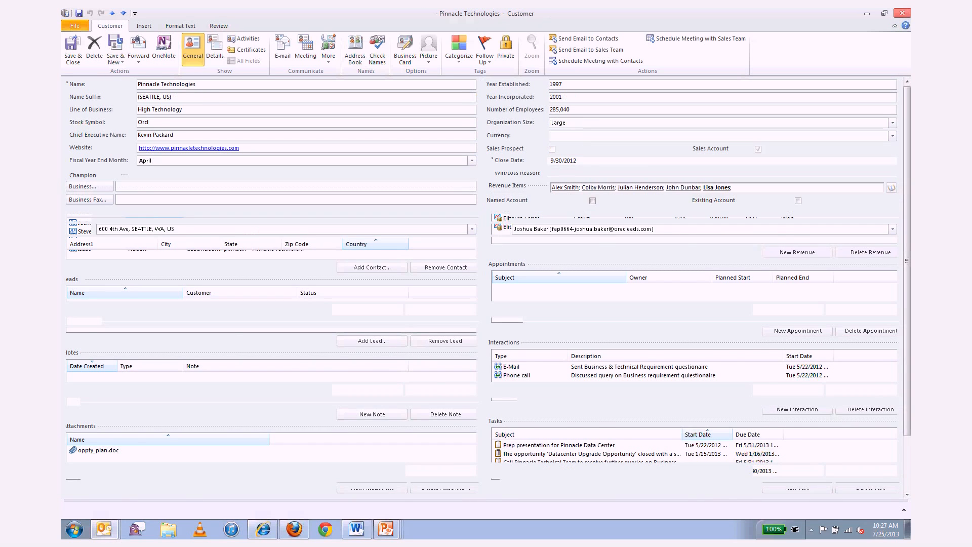
Step: Review the customer's Data Center Upgrade opportunity, close it, and return to the Inbox
left_click(105, 362)
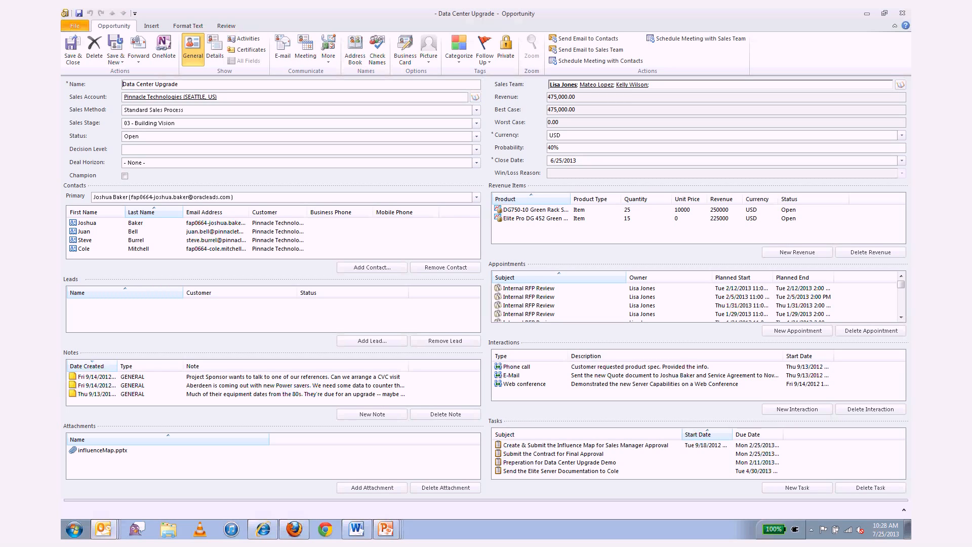
left_click(902, 13)
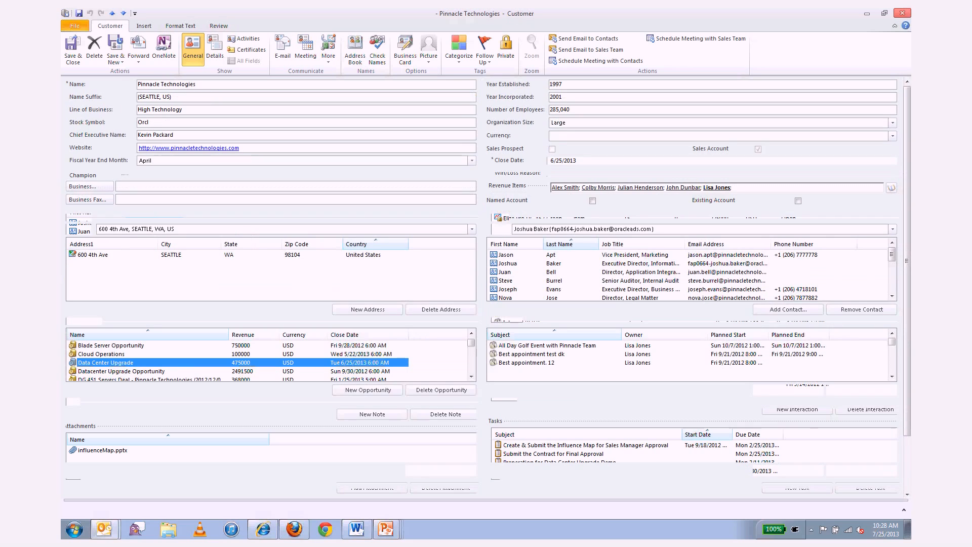
left_click(866, 13)
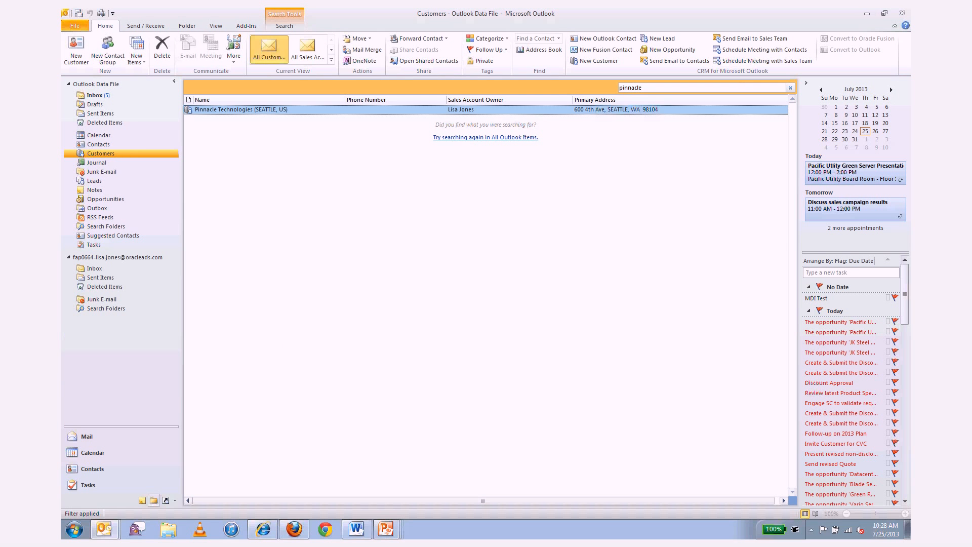
left_click(95, 95)
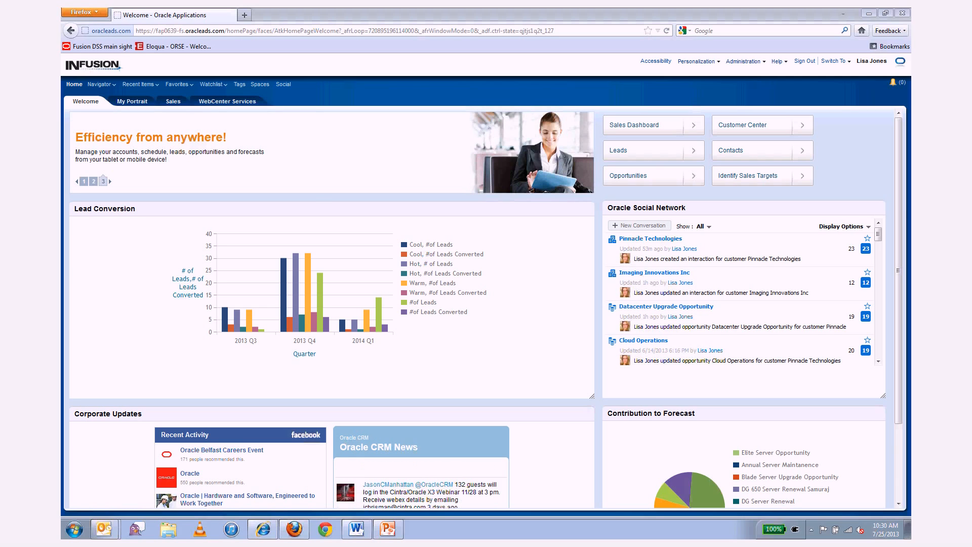
Step: In Oracle Applications in Firefox, view the "Pricing Review for Green Server Upgrade" conversation from the Oracle Social Network feed and put its window away
mouse_move(899, 270)
left_mouse_down()
mouse_move(898, 345)
mouse_move(898, 273)
left_mouse_up()
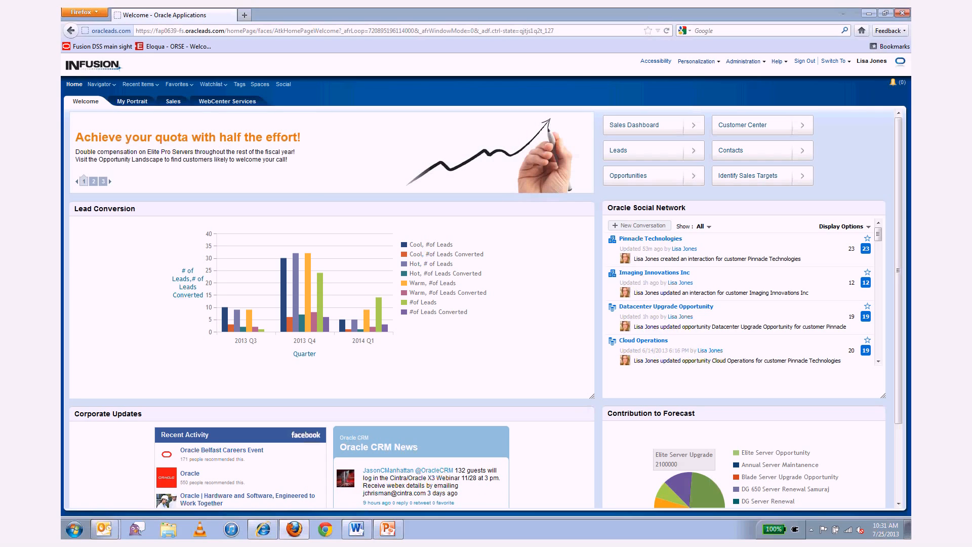
left_click_drag(879, 234, 878, 280)
left_click(677, 249)
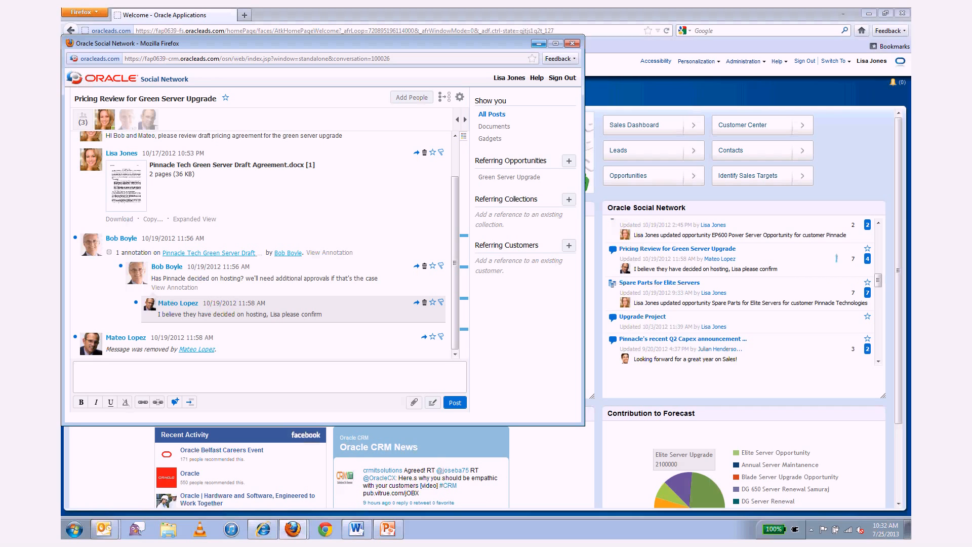
left_click(539, 44)
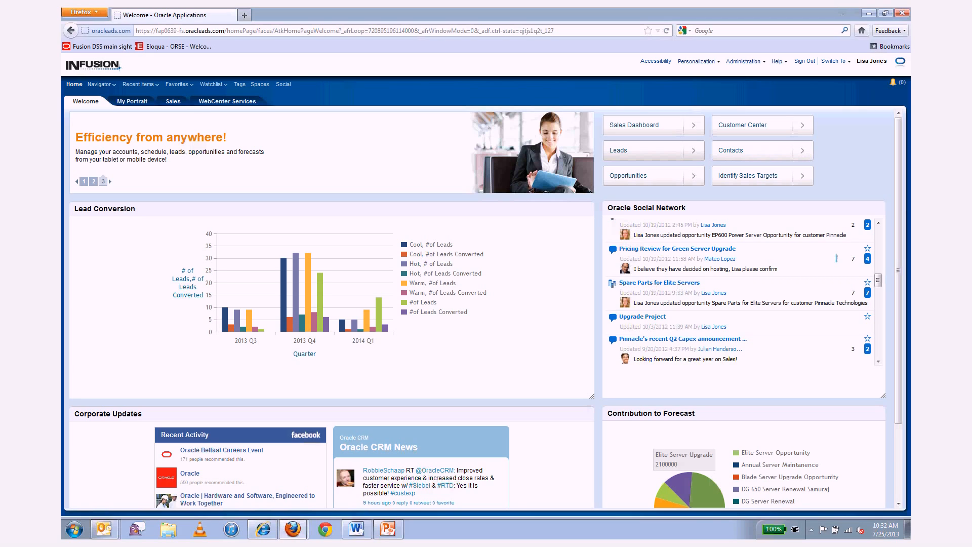
Step: Open the Bandwidth Technologies lead for the Sentinel Power 7507RT Server from the leads list and review its qualification assessment
left_click(653, 151)
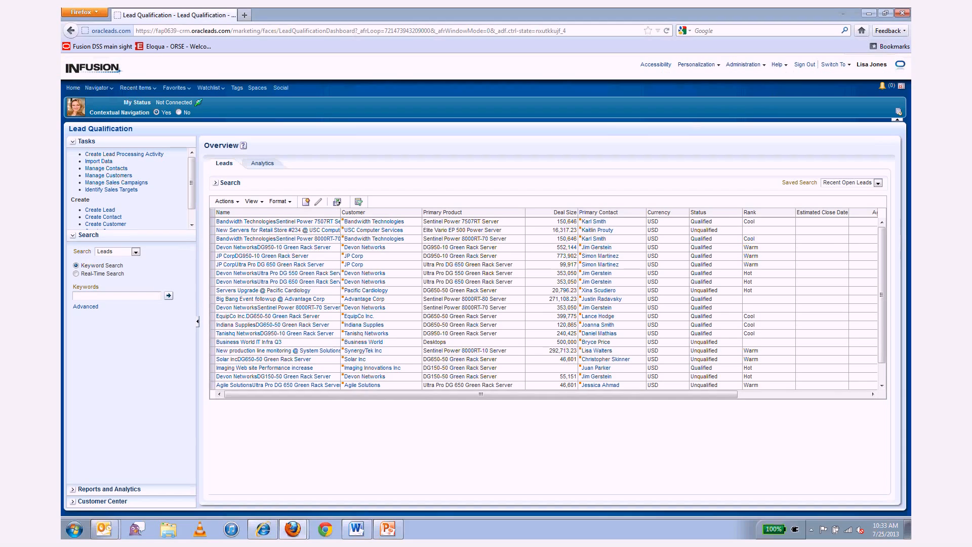
left_click(364, 273)
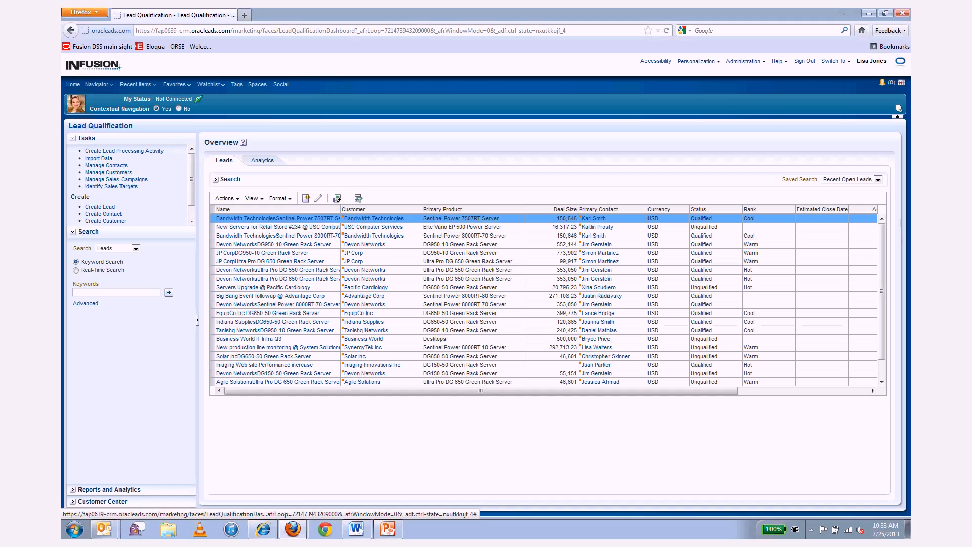
left_click(278, 219)
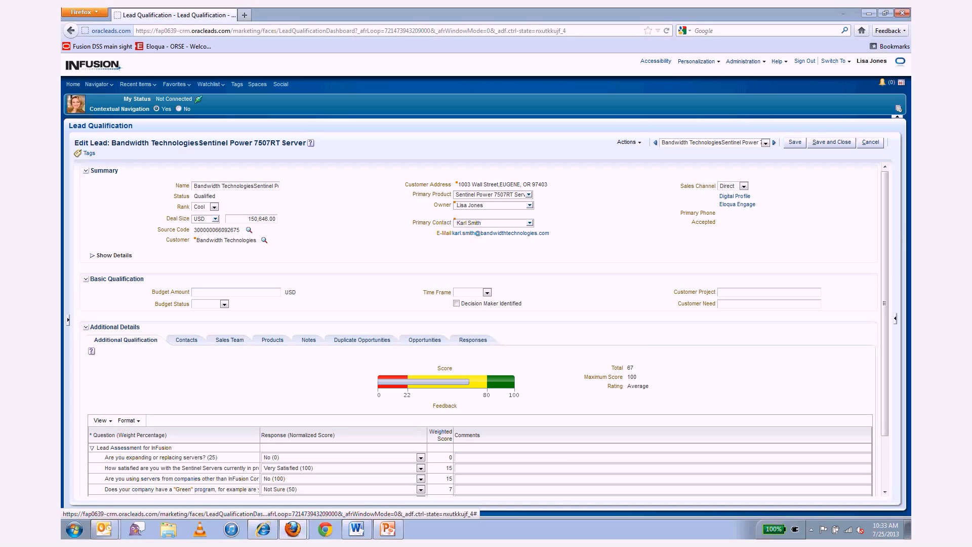
scroll(484, 330, "down", 1)
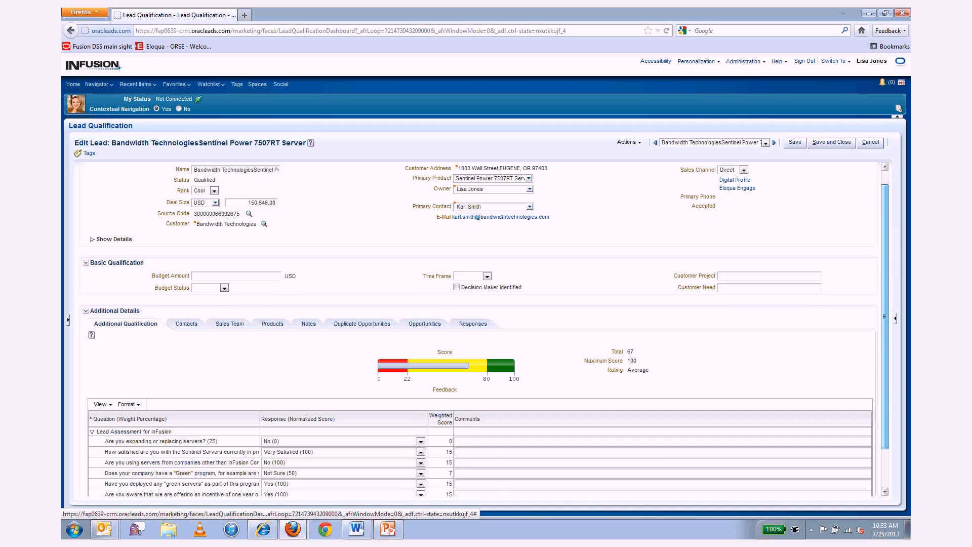
scroll(484, 329, "down", 2)
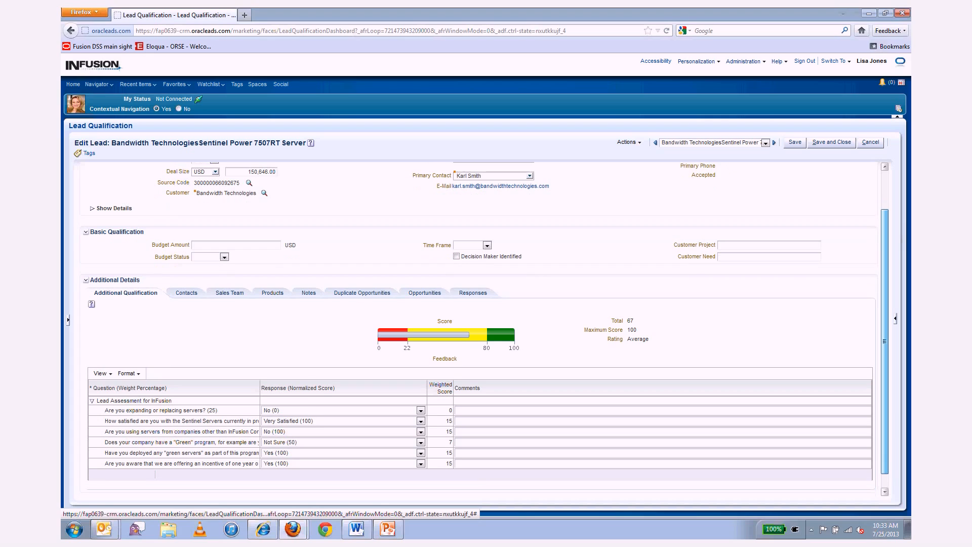
scroll(484, 329, "down", 1)
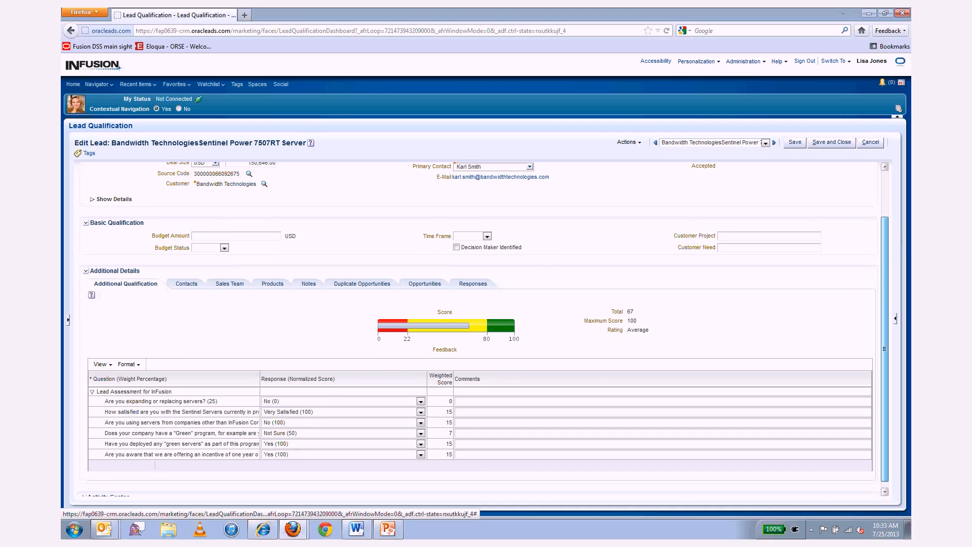
scroll(484, 329, "up", 1)
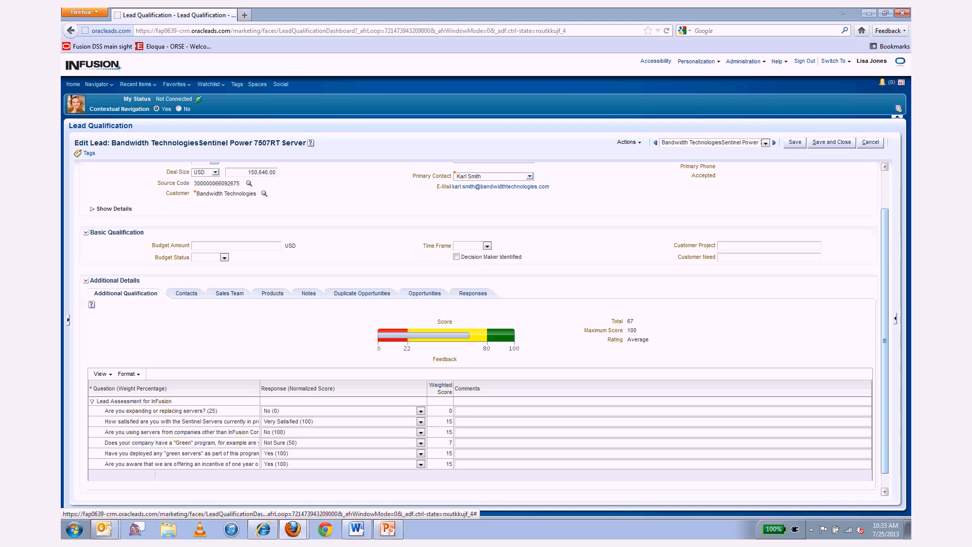
Step: Set the lead assessment response for "Are you expanding or replacing servers?" to Yes (100)
left_click(135, 401)
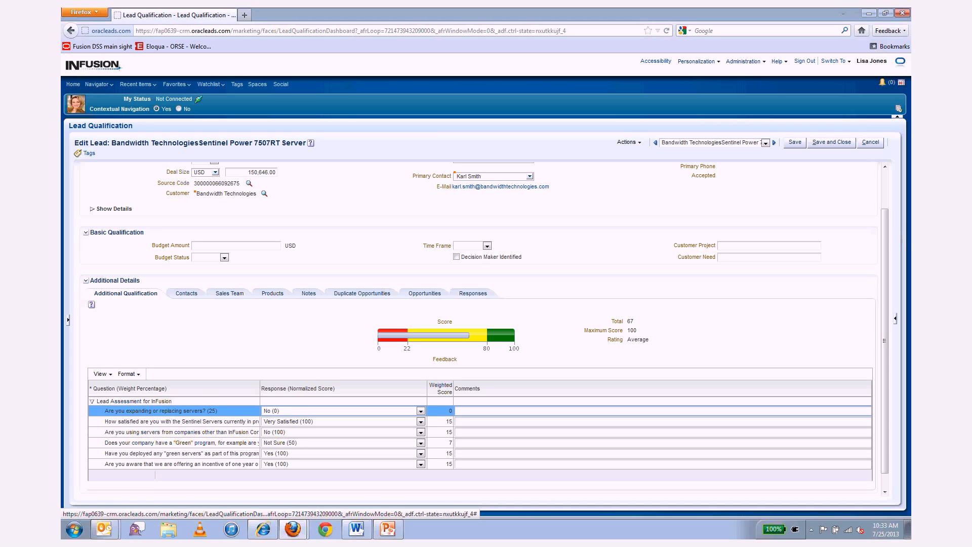
left_click(421, 411)
left_click(380, 420)
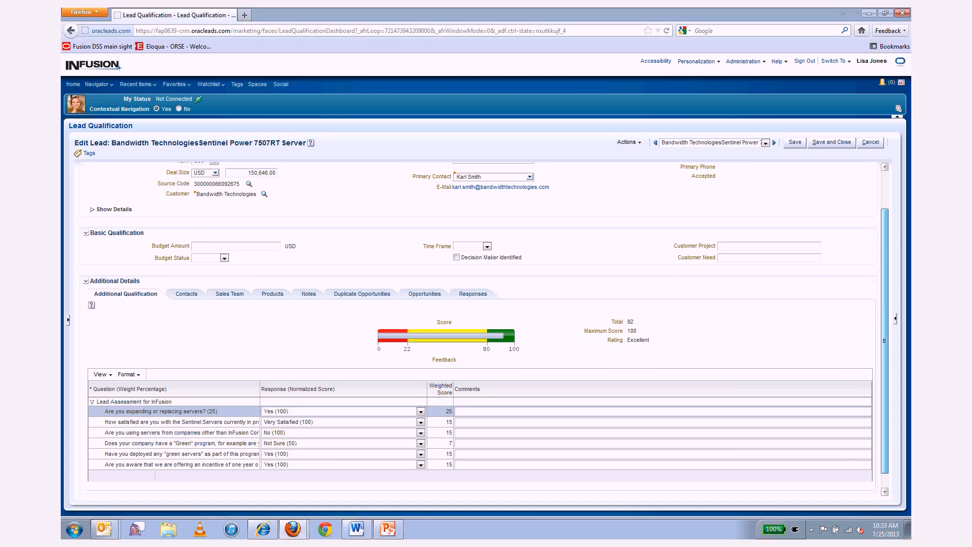
left_click_drag(884, 341, 885, 304)
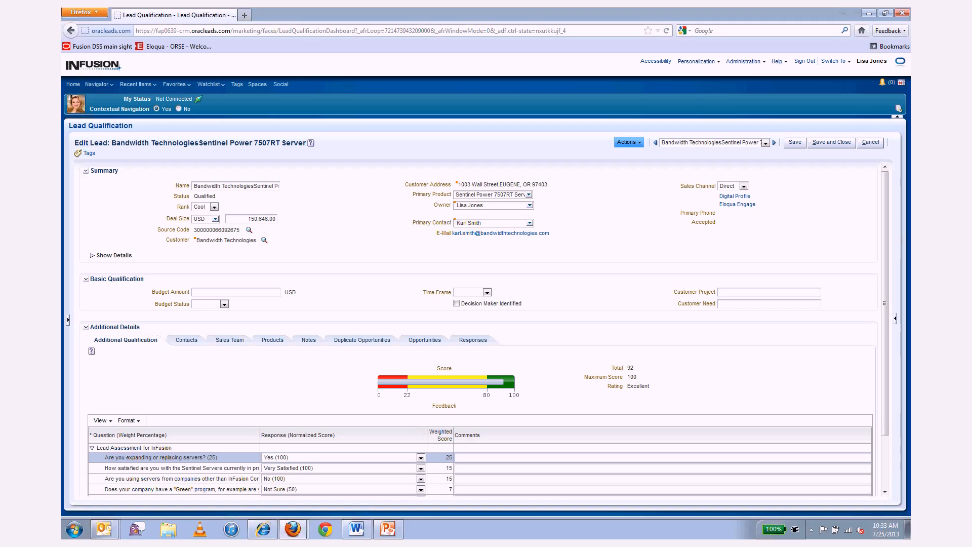
Step: View the actions available for the lead and return to the leads overview
left_click(627, 141)
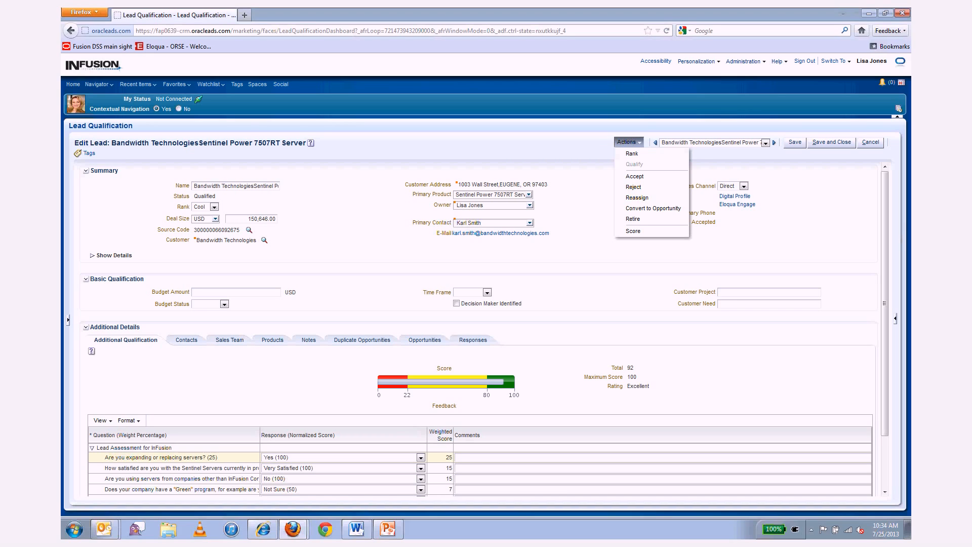
key("Escape")
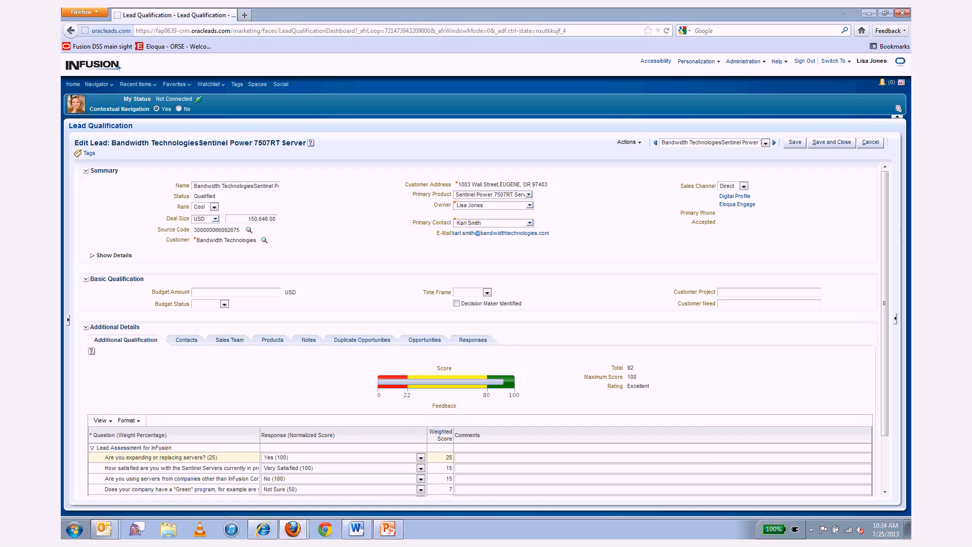
key("Tab")
key("Tab")
key("Tab")
key("Tab")
key("Return")
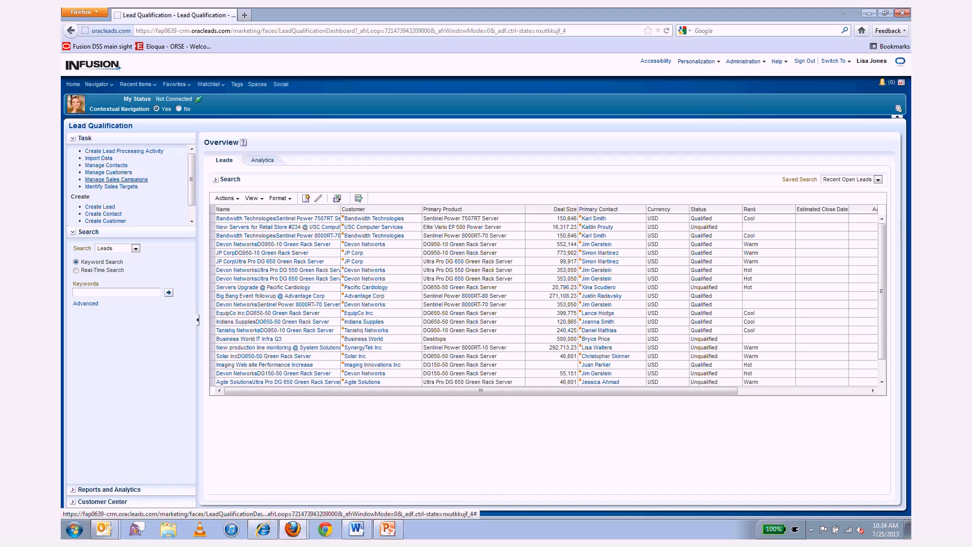
Step: Open the New Product Line Announcement sales campaign and list its contacts with the Request Call Back response
left_click(116, 179)
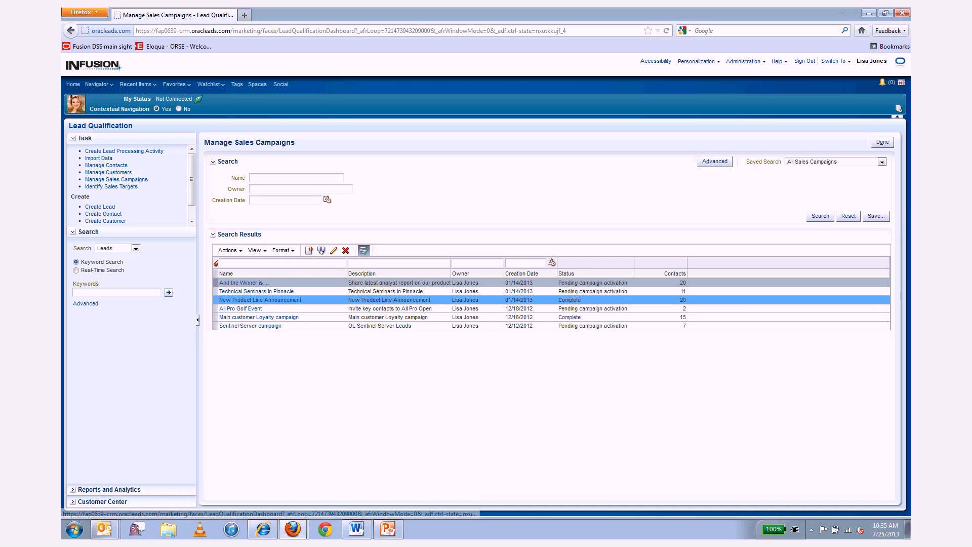
left_click(261, 300)
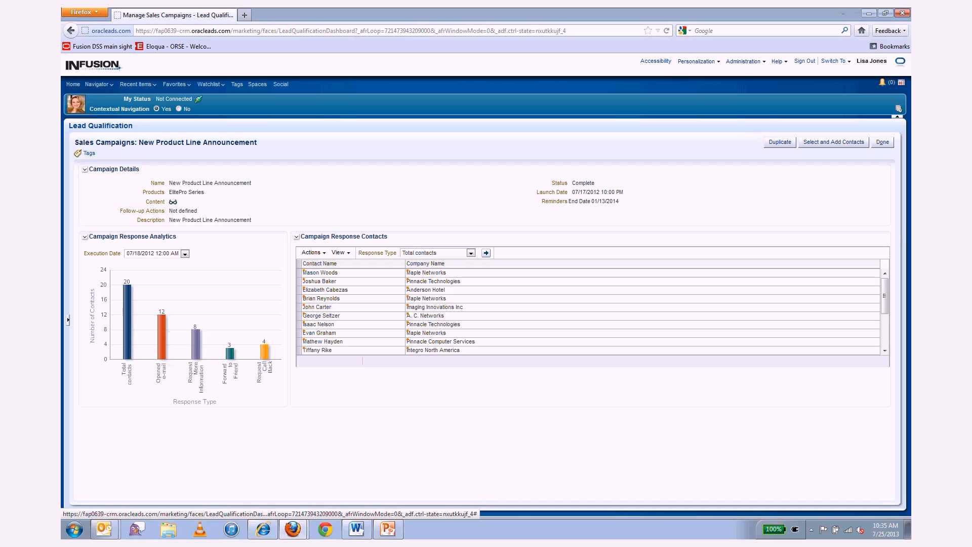
mouse_move(264, 352)
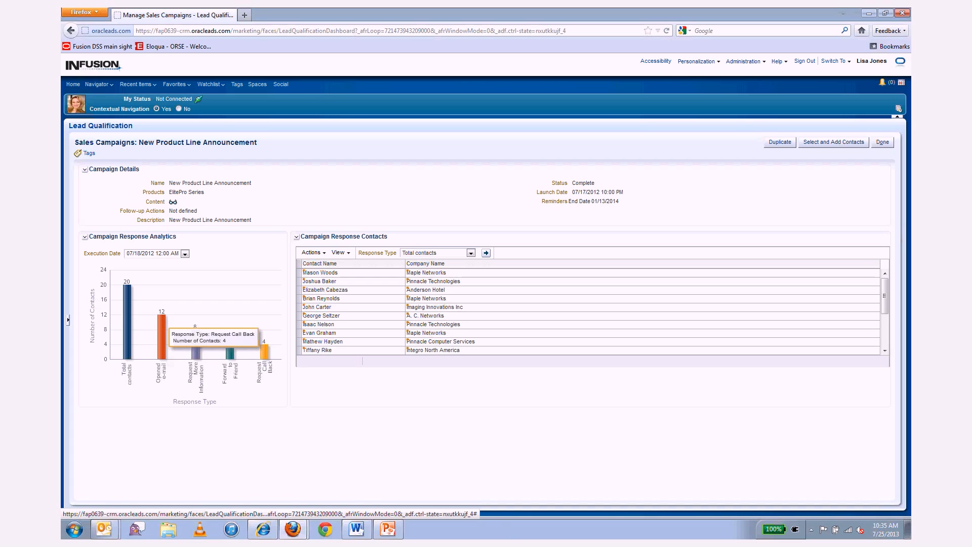
mouse_move(161, 331)
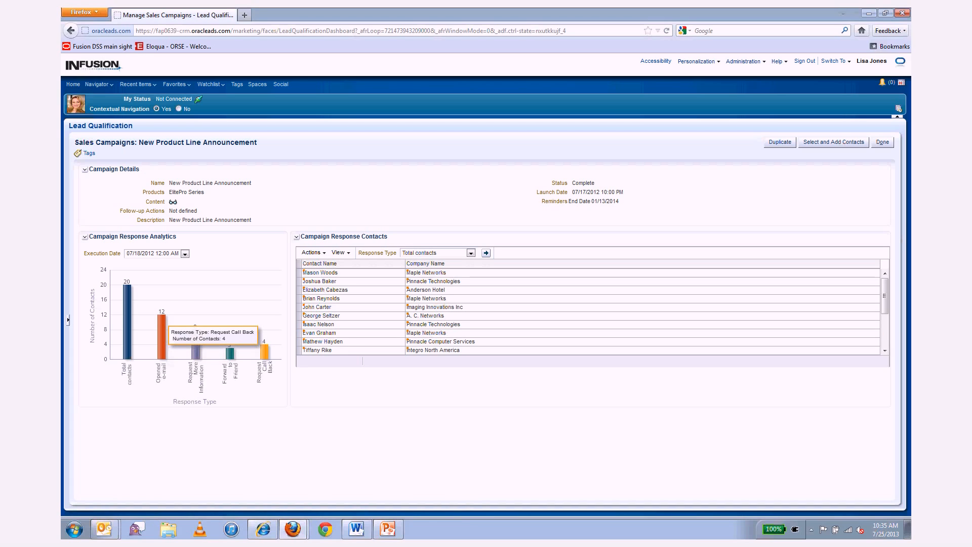
left_click(263, 351)
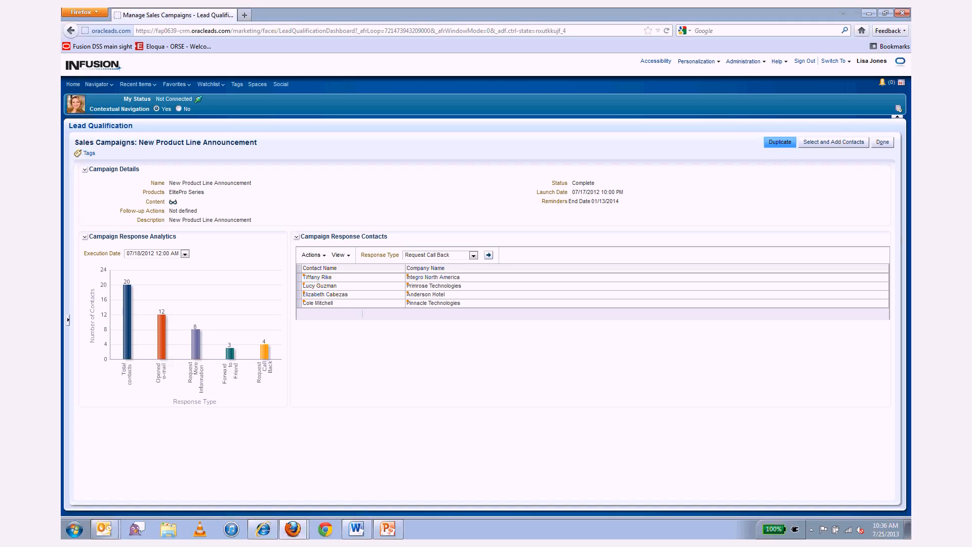
Step: Duplicate the New Product Line Announcement campaign, set its name and description to "round table", and proceed to contact selection
left_click(779, 142)
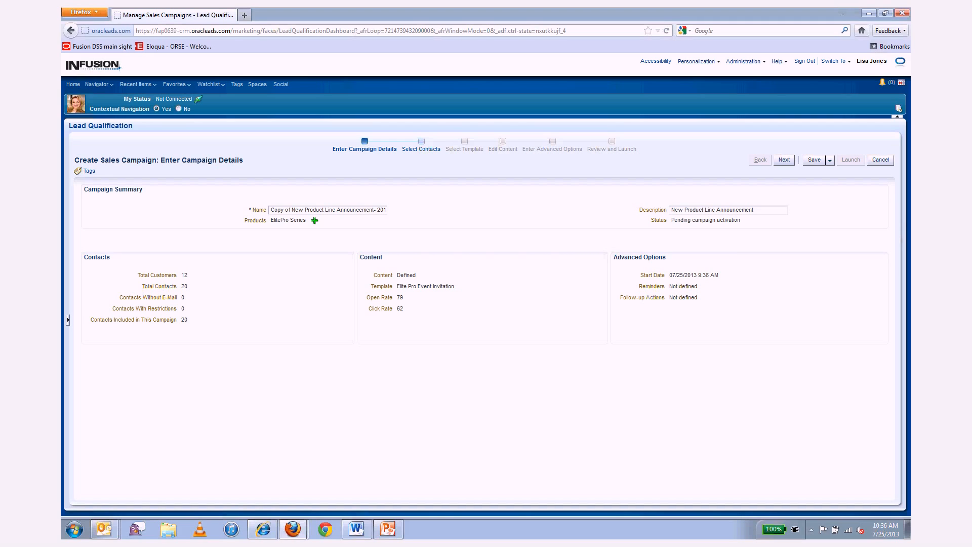
triple_click(314, 209)
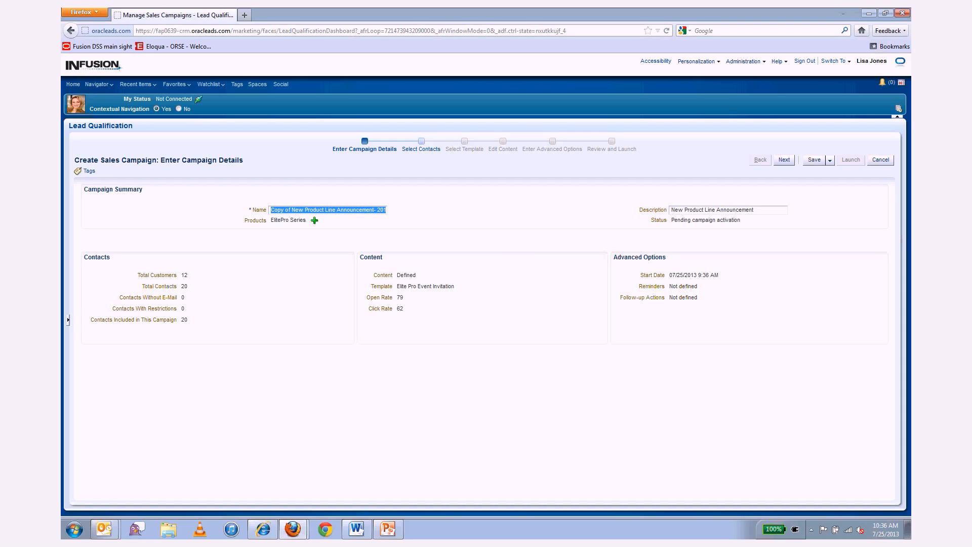
type("round table")
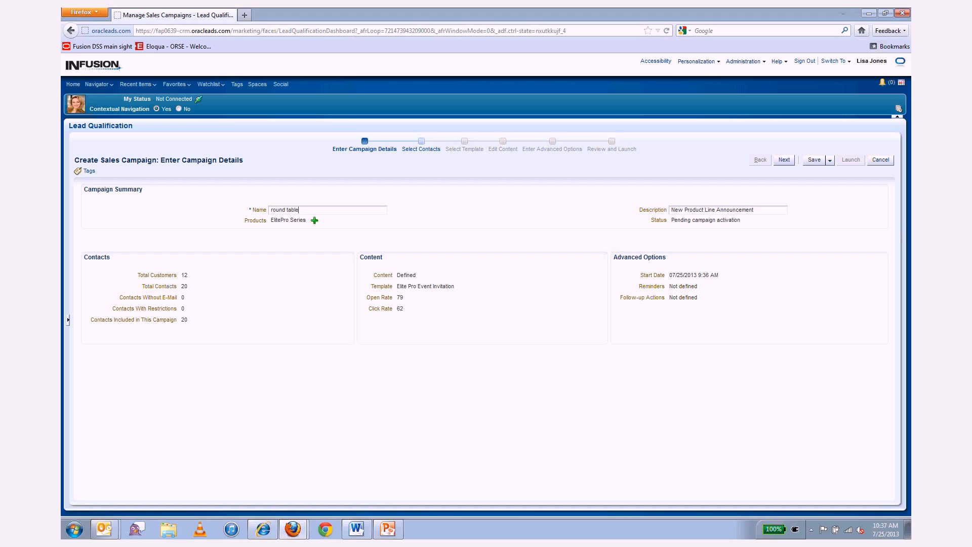
key("ctrl+a")
key("ctrl+c")
triple_click(712, 211)
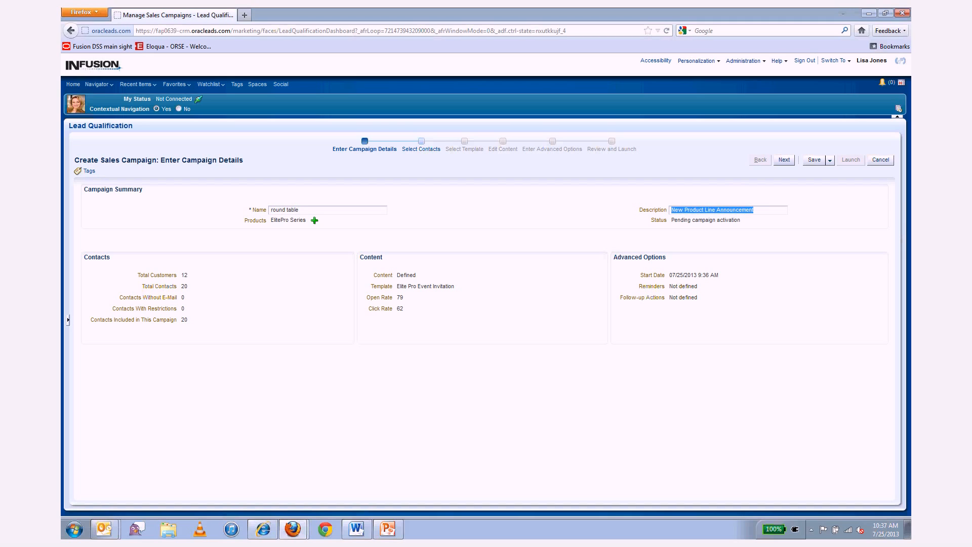
key("ctrl+v")
left_click(784, 160)
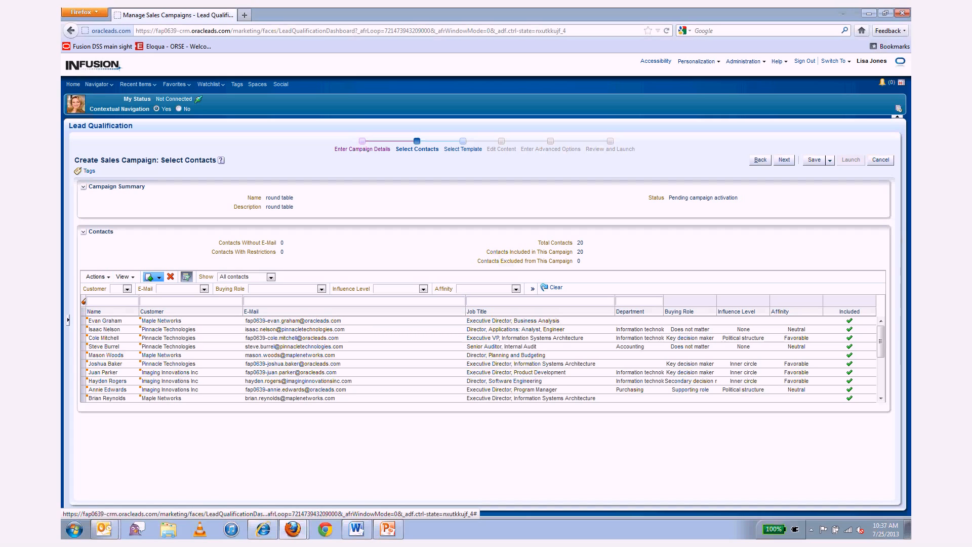
left_click(158, 277)
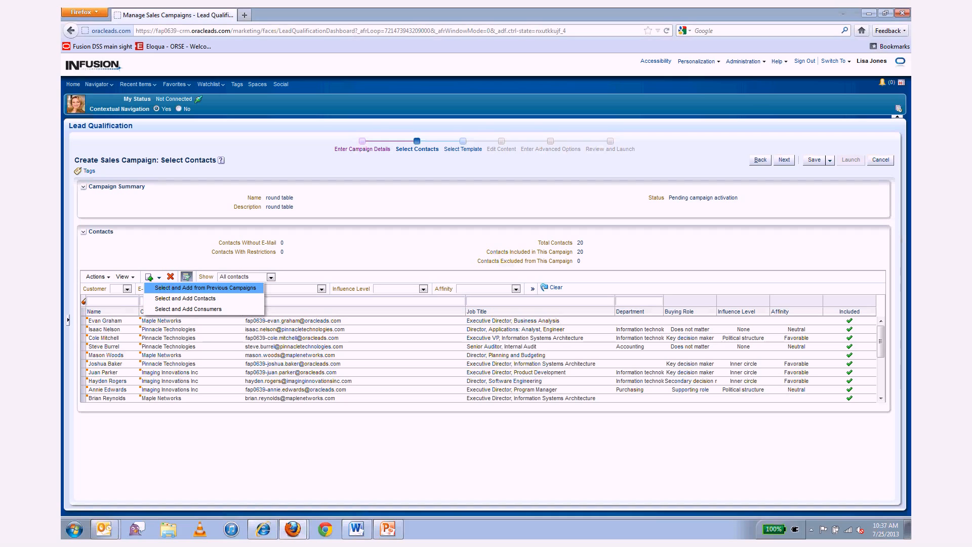
right_click(202, 290)
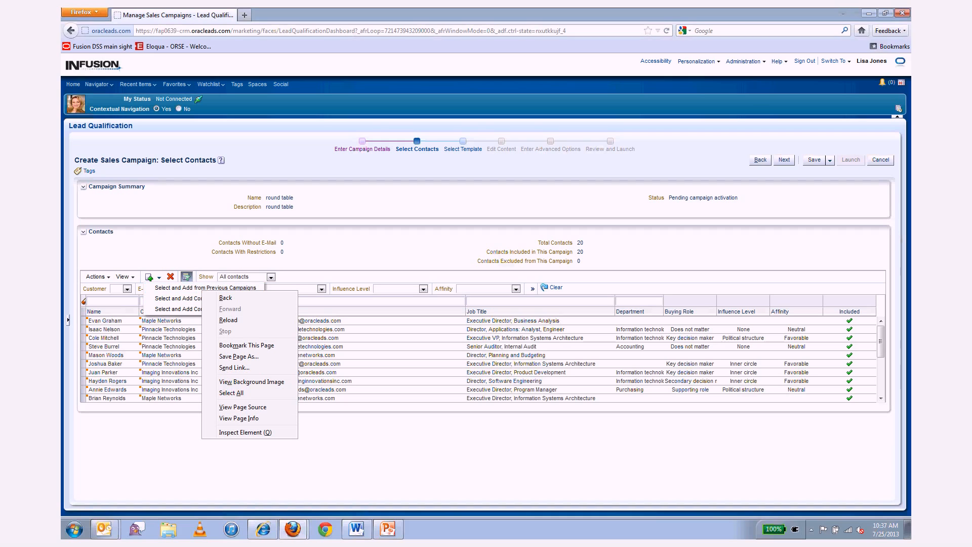
key("Escape")
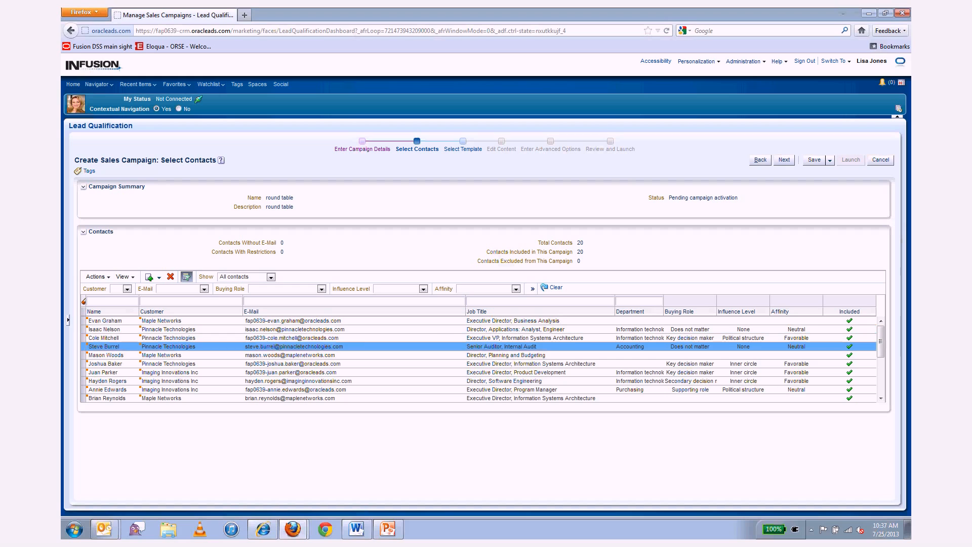
Step: Remove the Maple Networks Director, Planning and Budgeting from the campaign's contacts and select the Executive Roundtable template
left_click(114, 355)
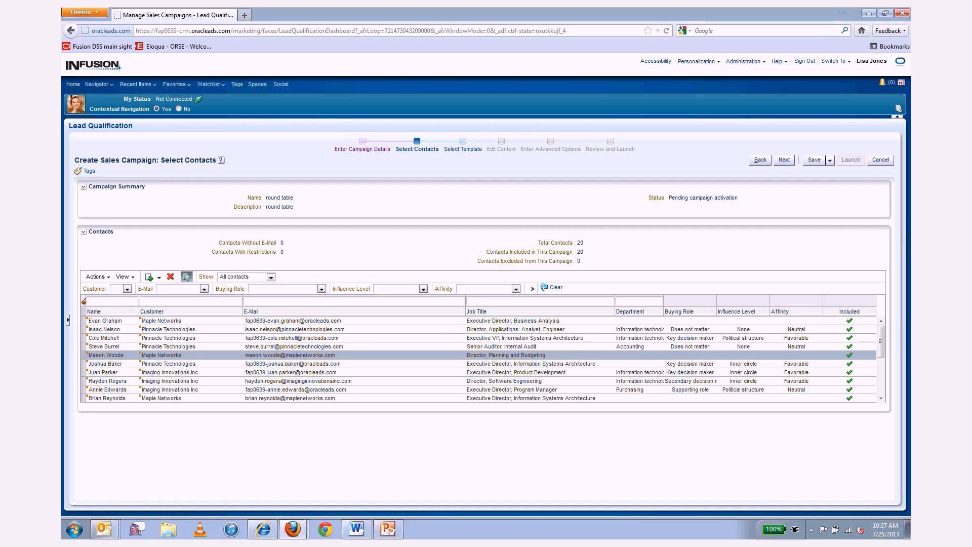
left_click(170, 277)
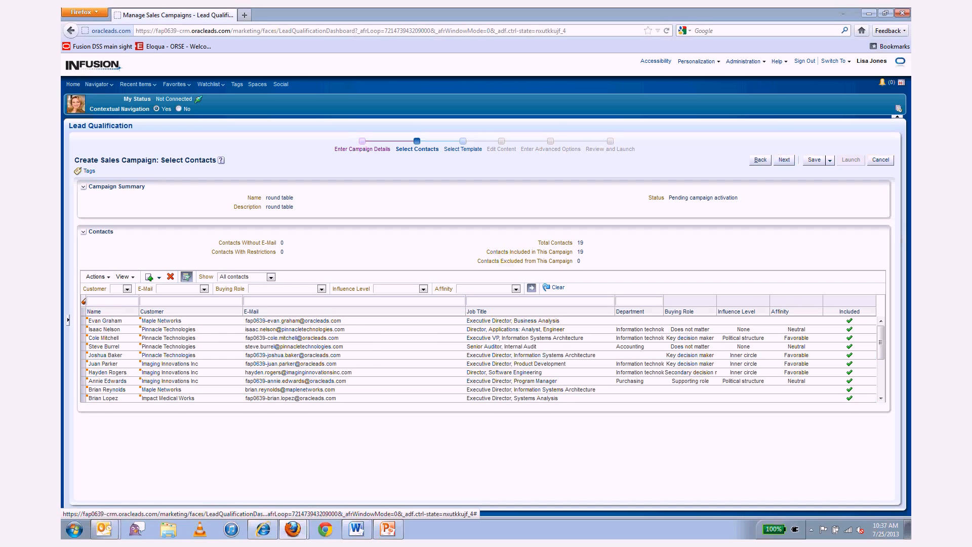
left_click(785, 160)
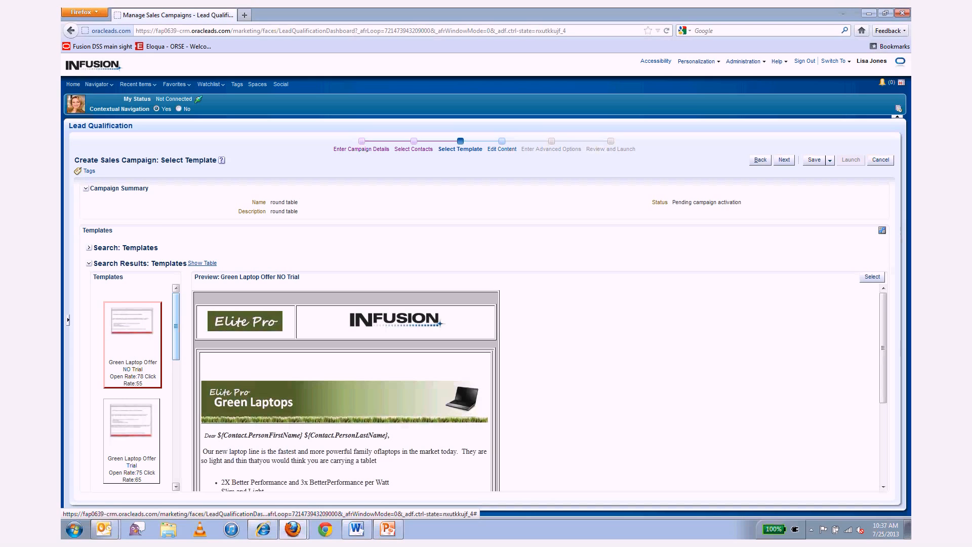
left_click_drag(176, 327, 177, 449)
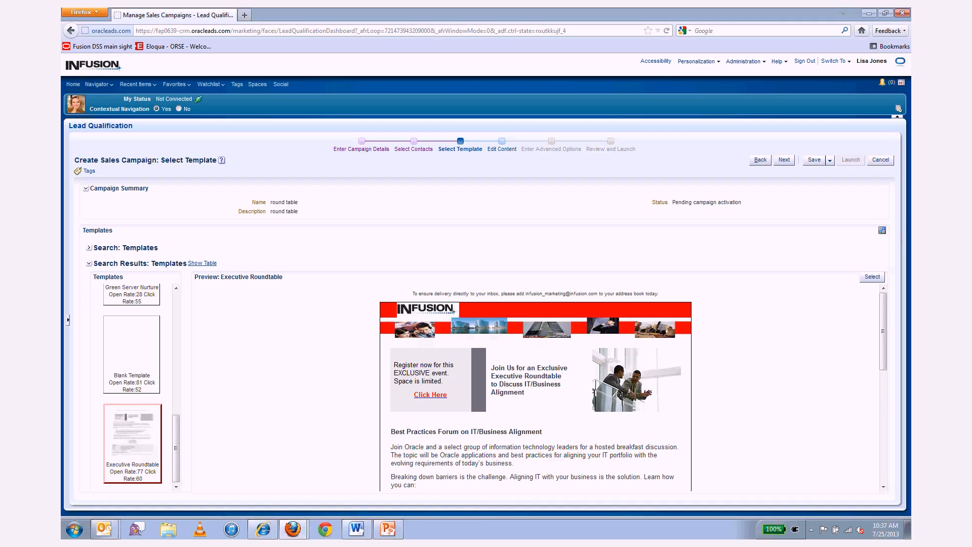
left_click(871, 276)
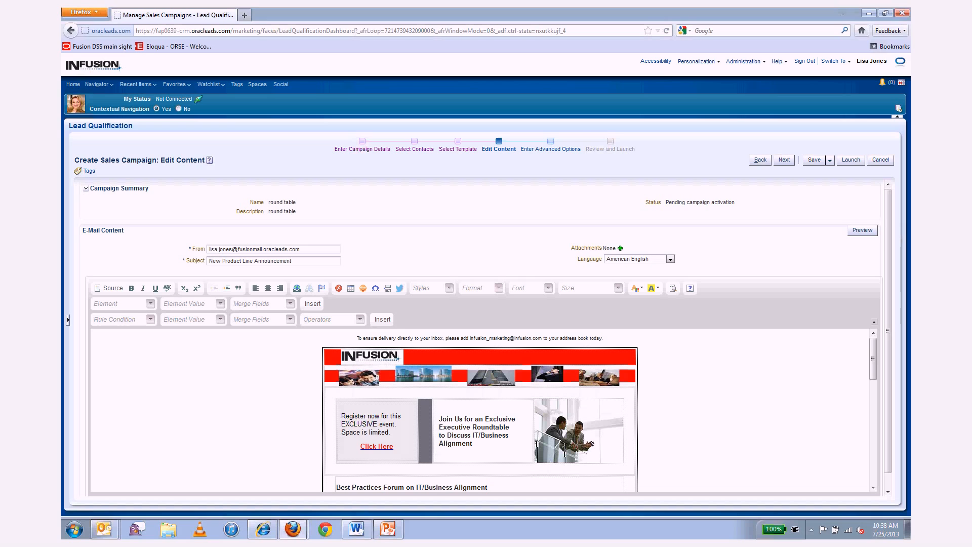
Step: Review the campaign e-mail's content down to the Agenda table and preview the message
left_click_drag(872, 358, 872, 435)
left_click(435, 415)
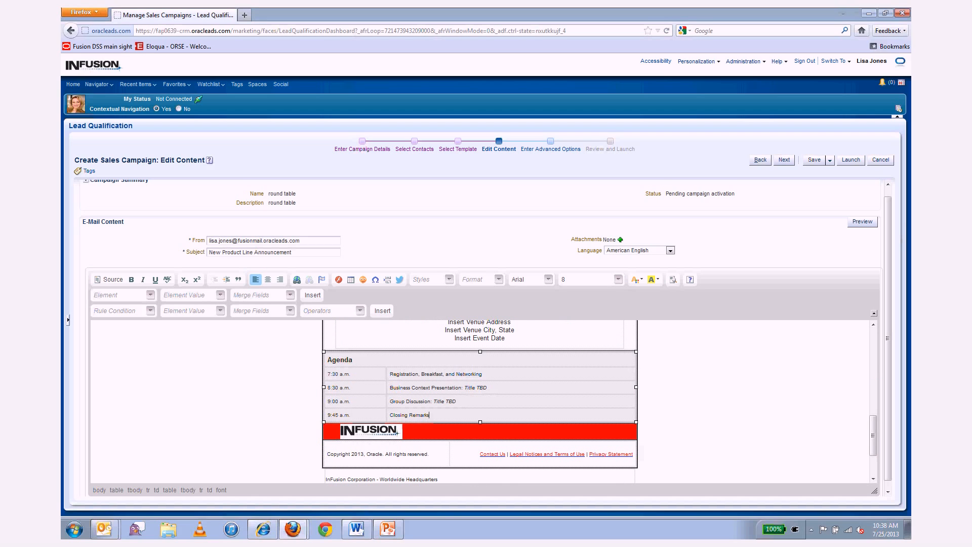
left_click_drag(872, 435, 873, 350)
left_click(862, 221)
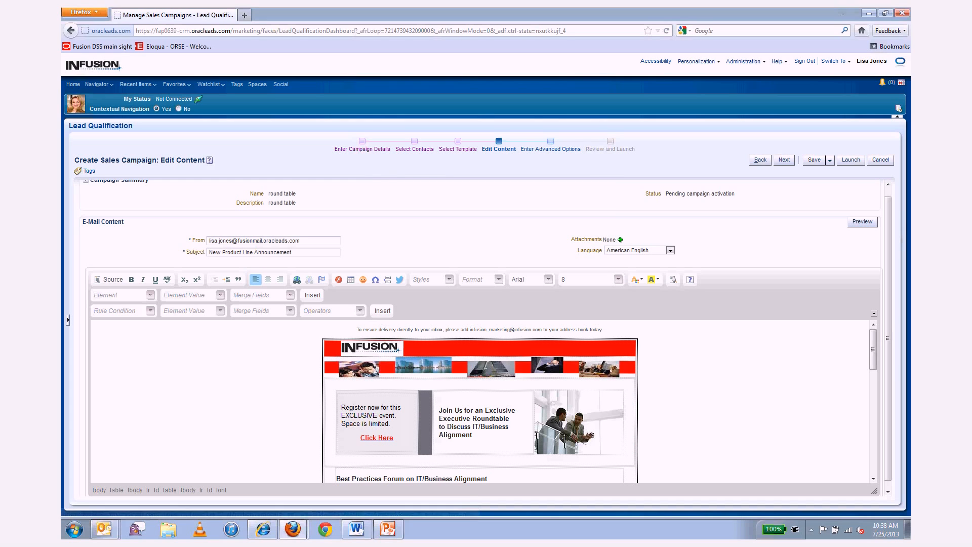
Step: Proceed to the round table campaign's advanced options, leave it without saving, and review the Sales Dashboard down to Customer Watch
left_click(784, 159)
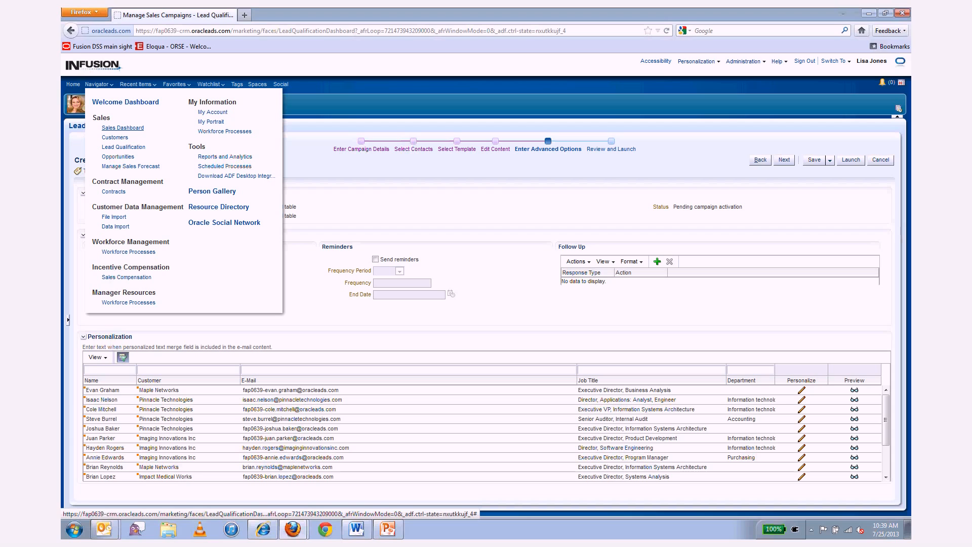
left_click(122, 127)
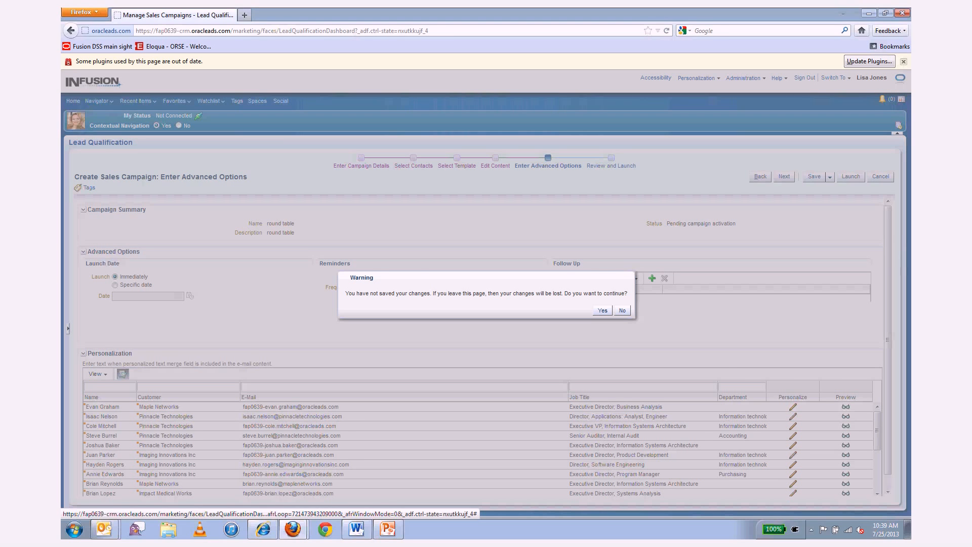
left_click(602, 310)
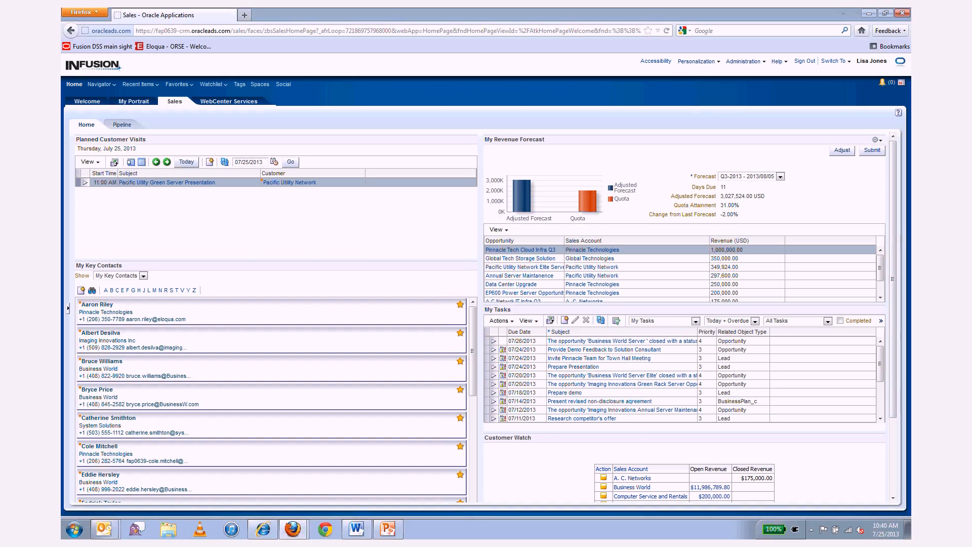
left_click_drag(892, 395, 893, 470)
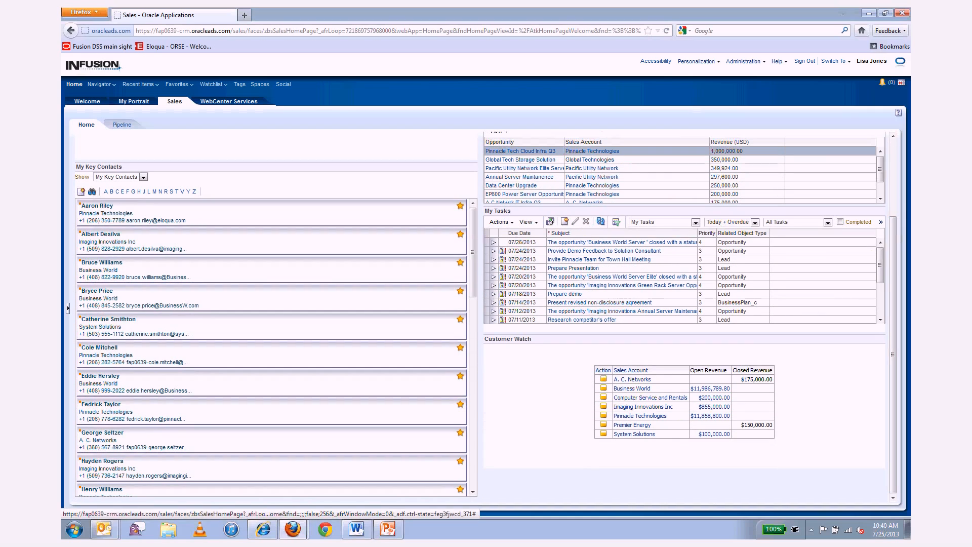
Step: Review the sales pipeline funnel, drill into the opportunities report from the 05 - Agreement stage, and close that report
left_click(121, 124)
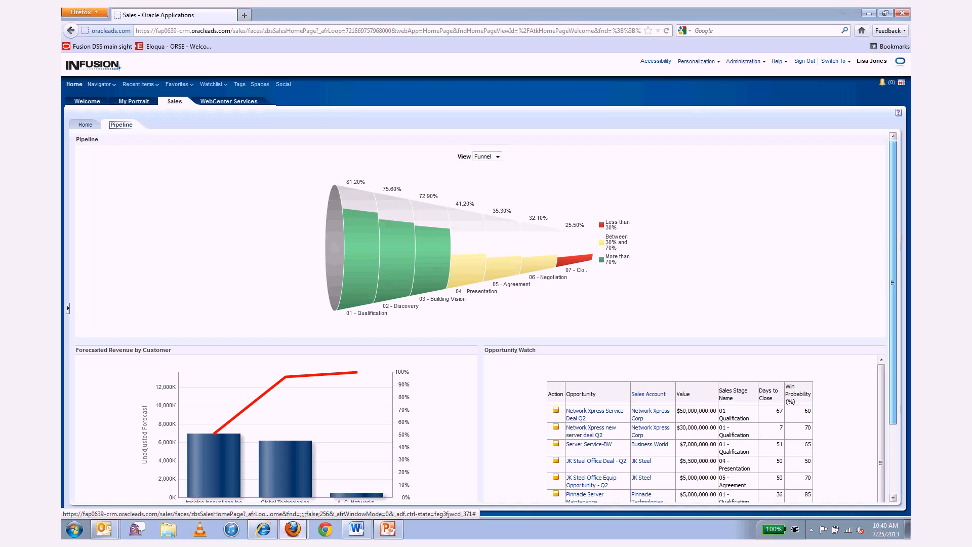
scroll(893, 283, "down", 1)
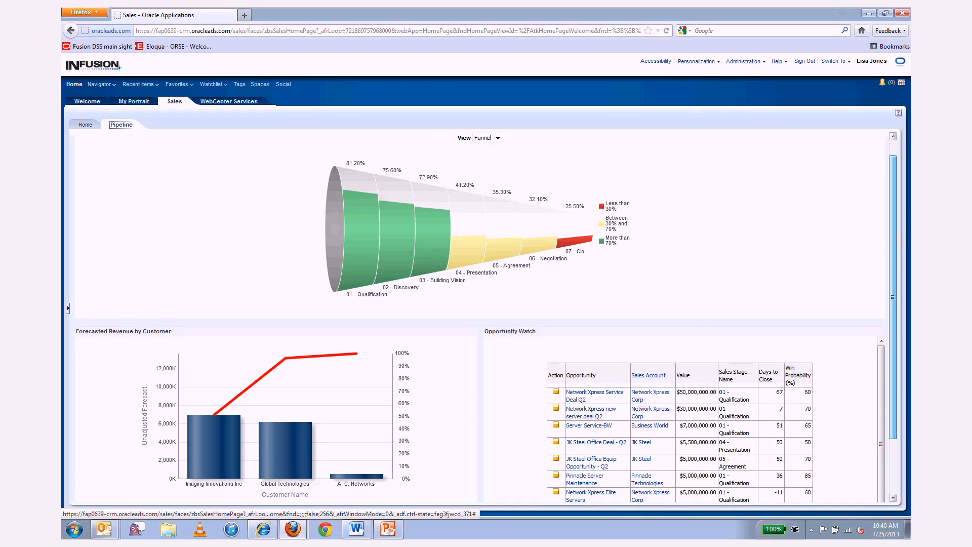
left_click_drag(892, 302, 893, 306)
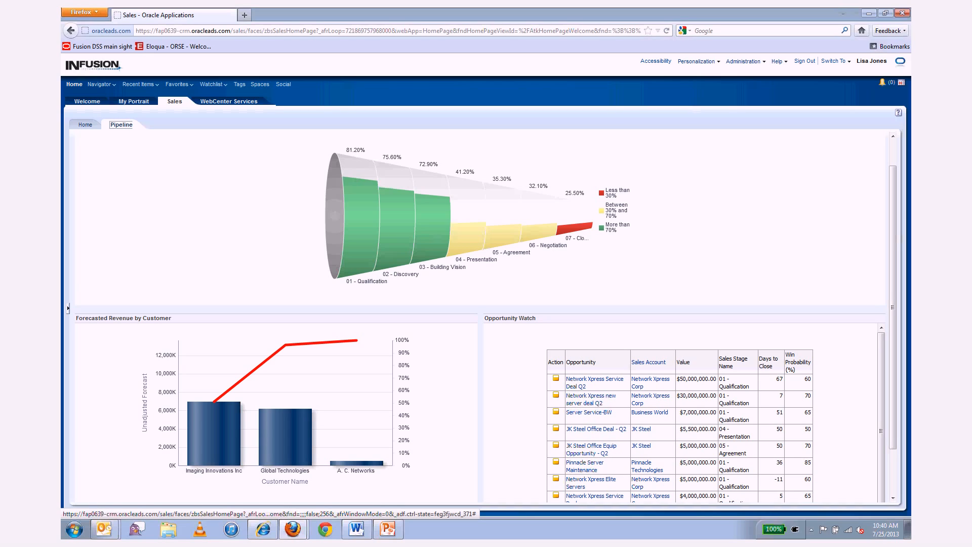
mouse_move(563, 229)
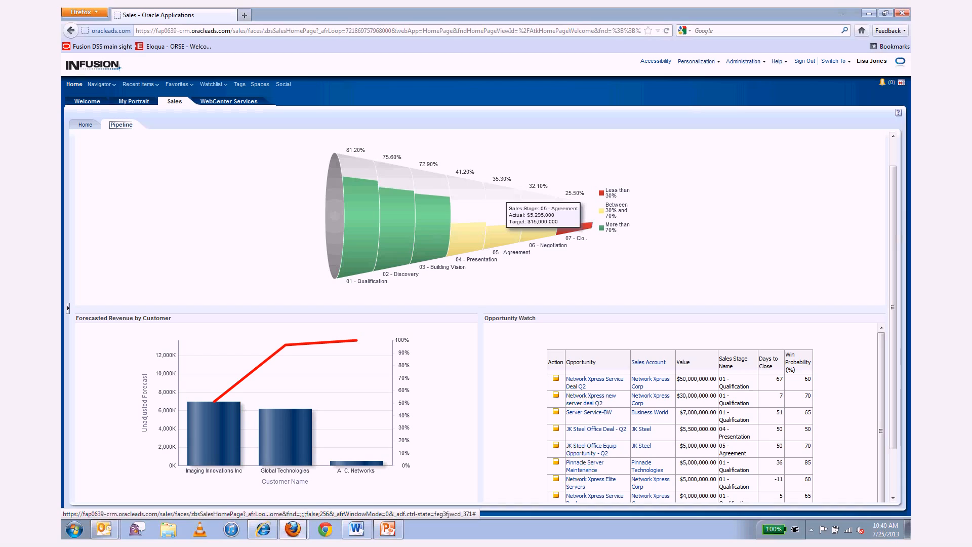
left_click(503, 236)
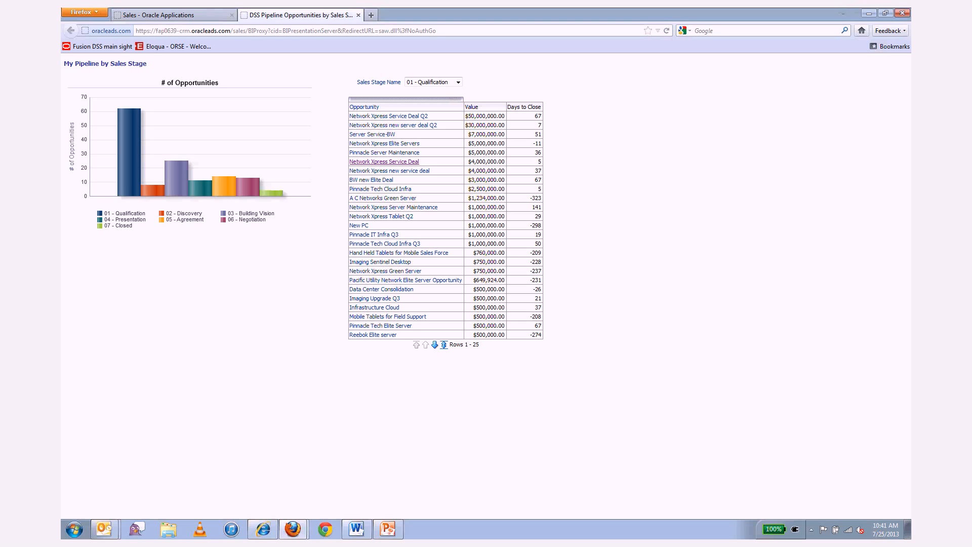
left_click(172, 15)
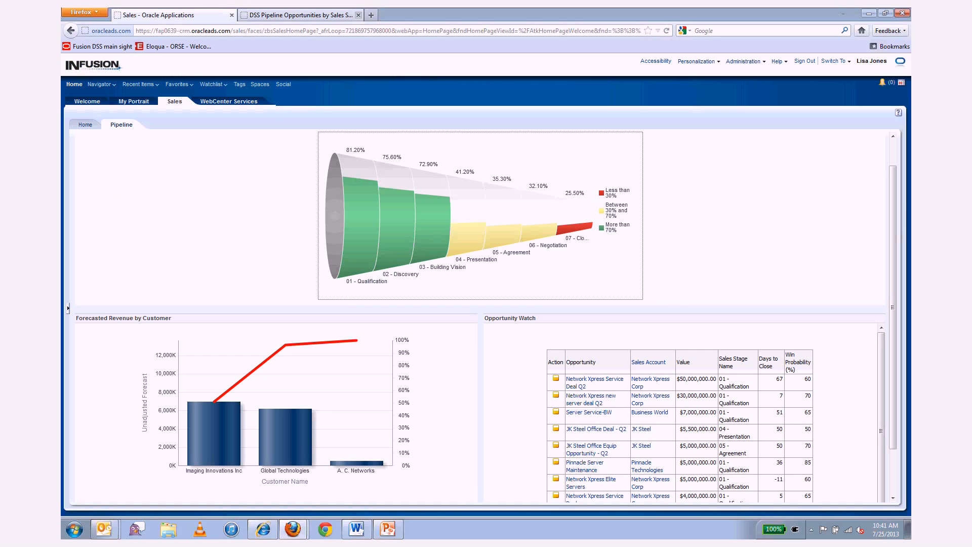
left_click(358, 15)
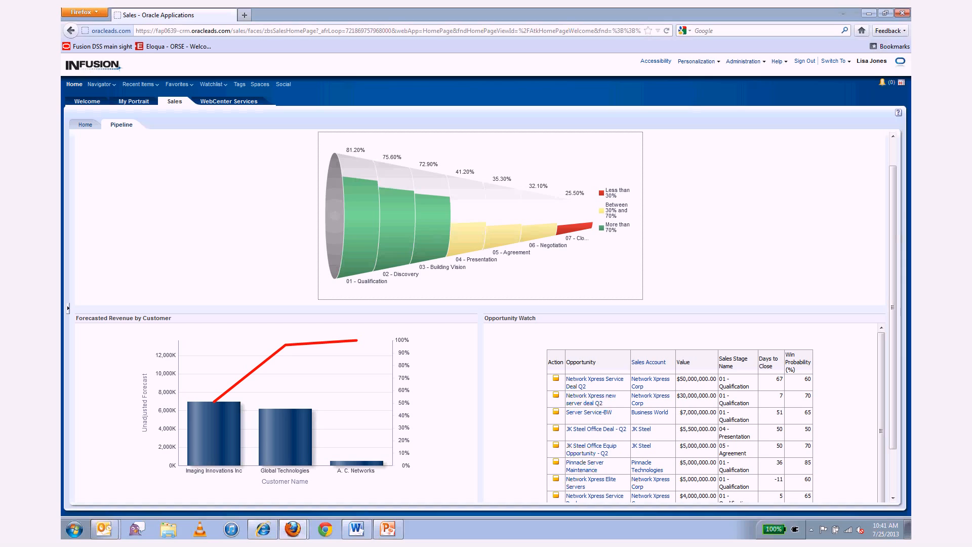
Step: Return to the dashboard's home view, open Pinnacle Technologies from the key contacts, and display its organization chart
left_click(85, 125)
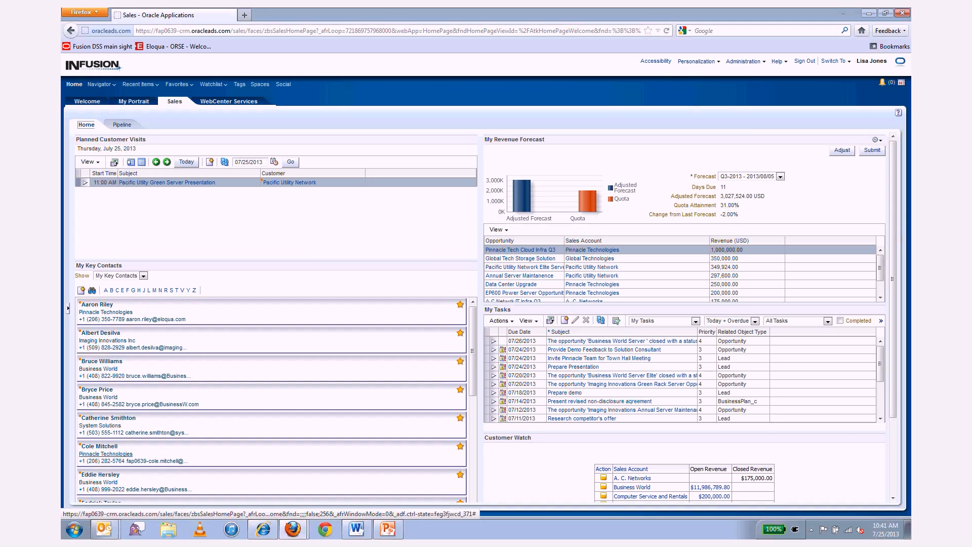
left_click(106, 454)
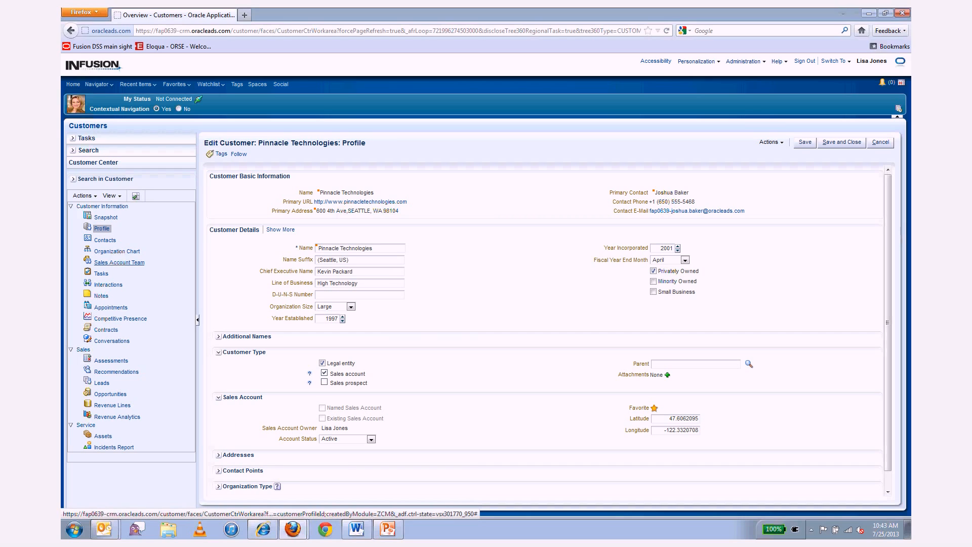
left_click(117, 251)
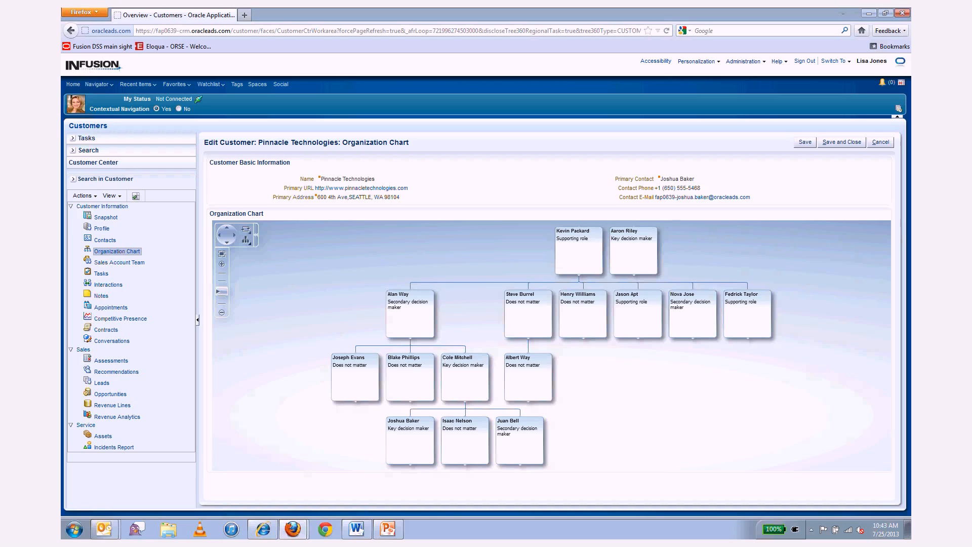
Step: Examine the influence and affinity details of the contacts in the Pinnacle Technologies organization chart
scroll(596, 391, "up", 4)
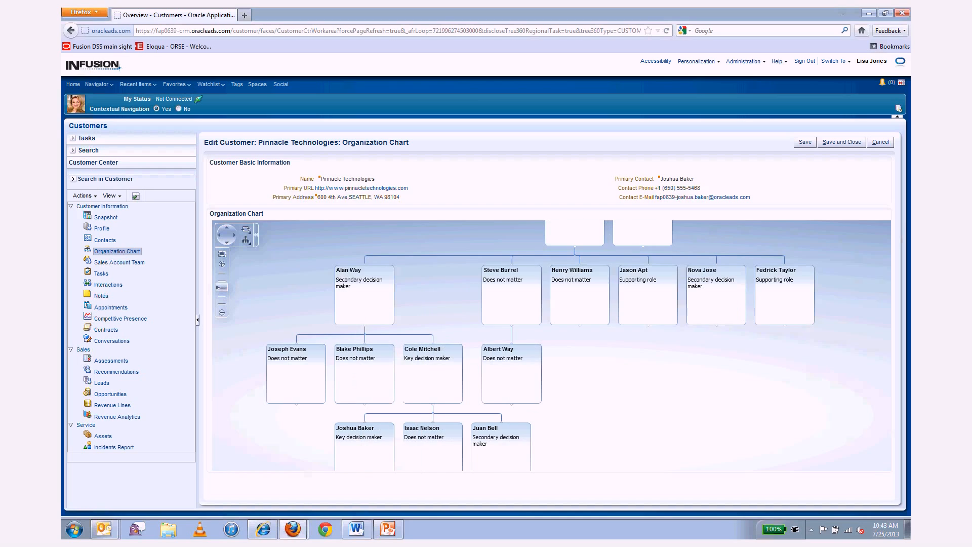
scroll(596, 390, "up", 1)
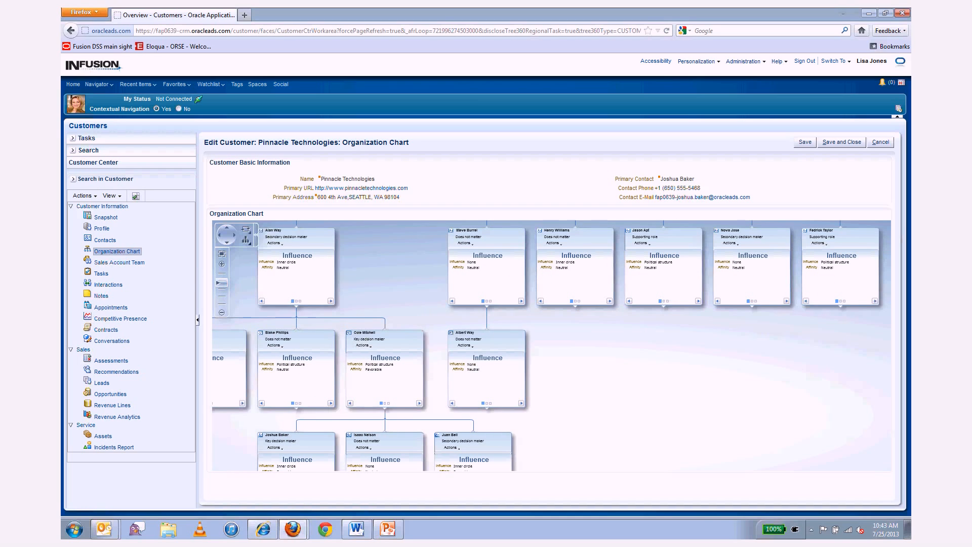
left_click_drag(596, 391, 686, 427)
scroll(686, 427, "up", 1)
scroll(686, 427, "up", 2)
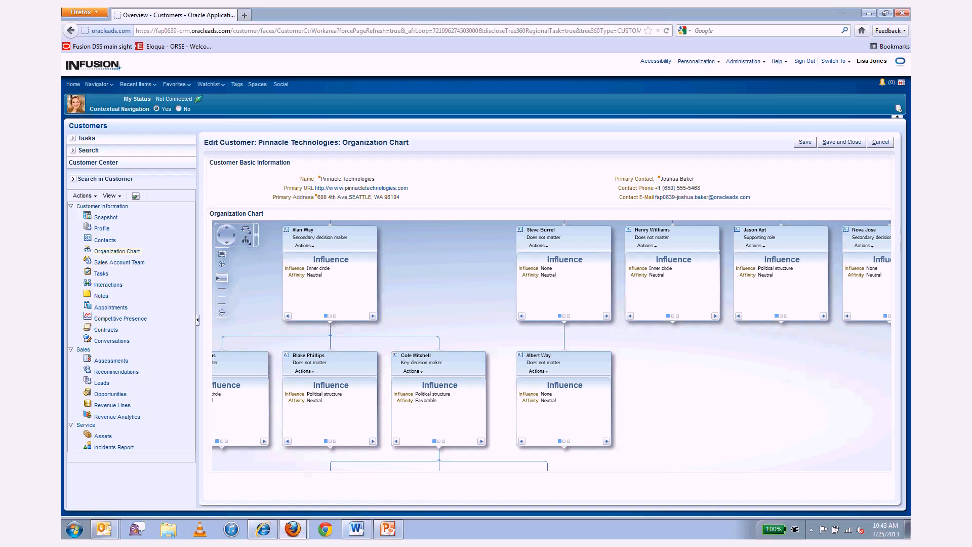
scroll(737, 408, "down", 1)
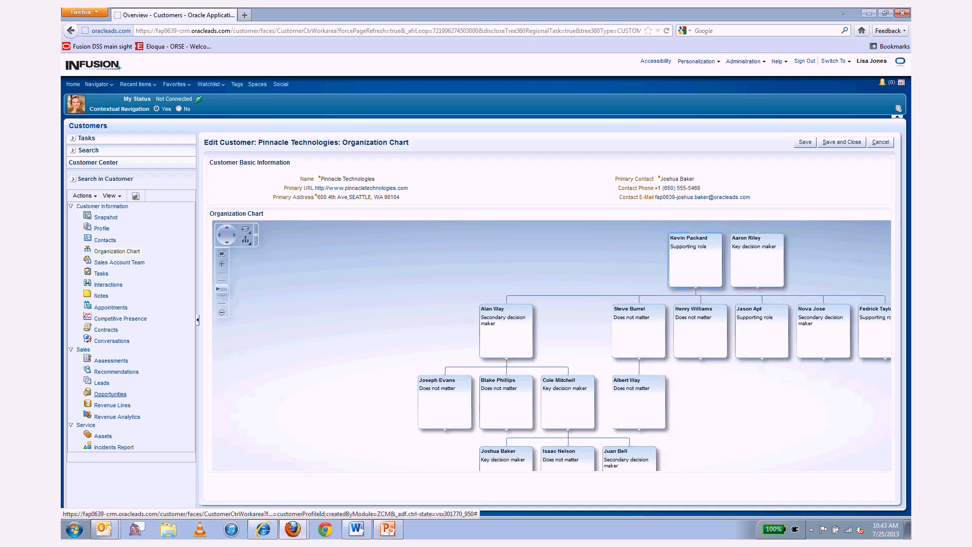
Step: Open the New Data Center Sever upgrade opportunity of Pinnacle Technologies and review its available sales methods
left_click(110, 394)
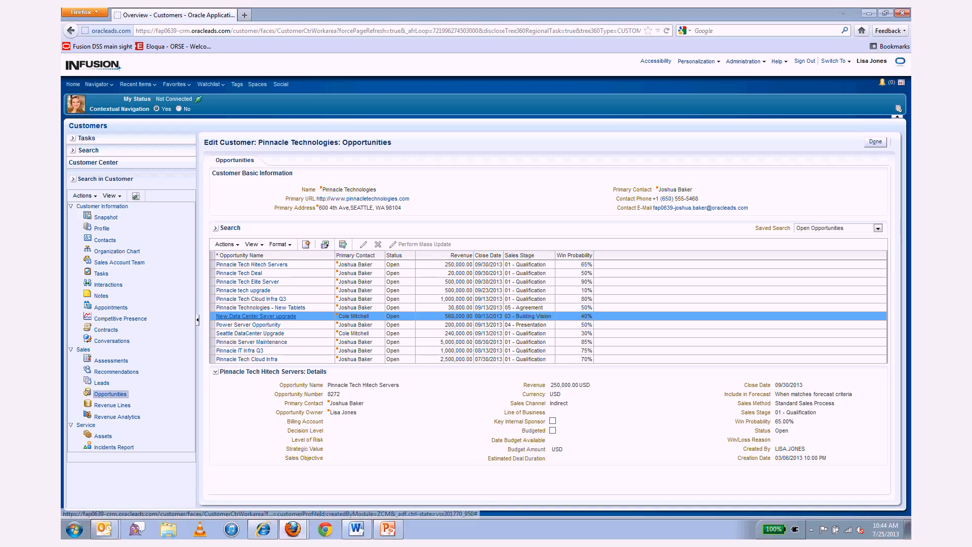
left_click(255, 316)
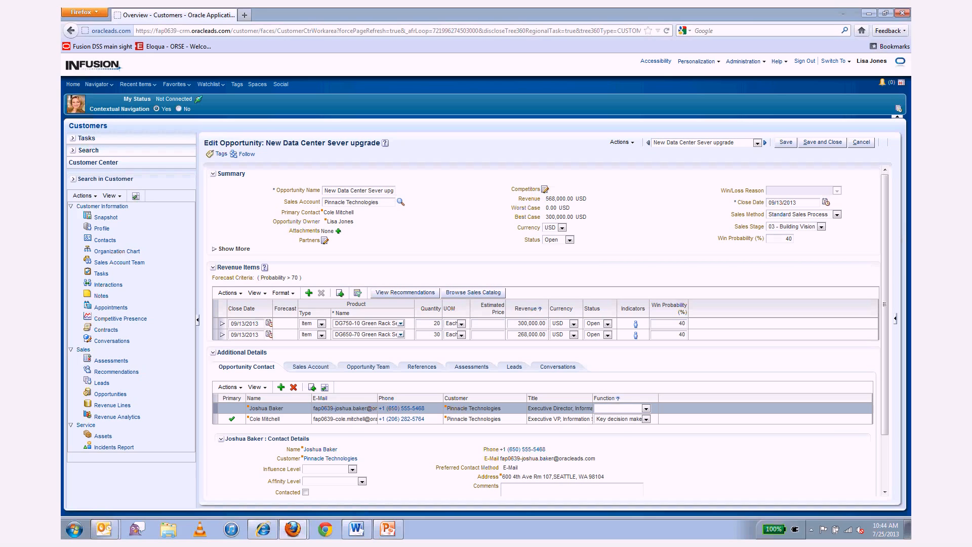
left_click(837, 215)
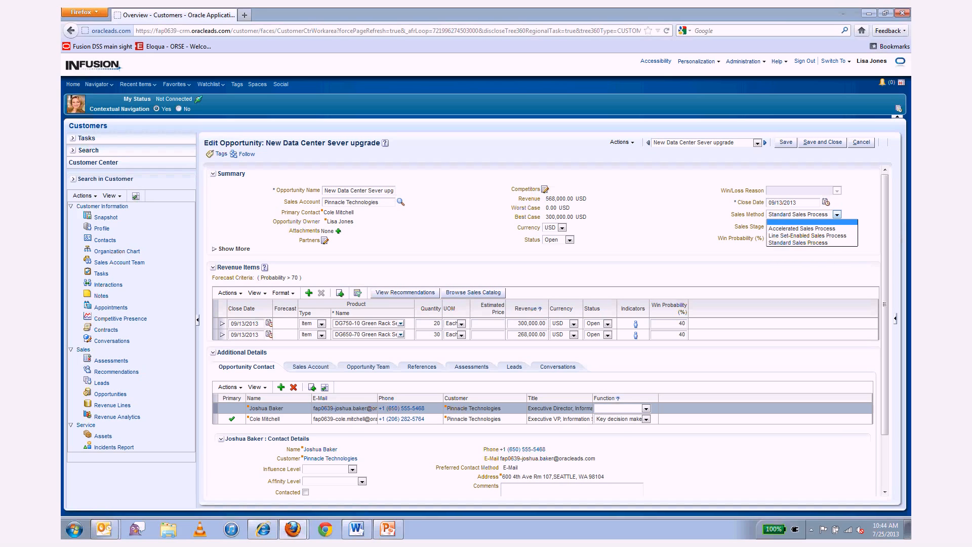
left_click(836, 214)
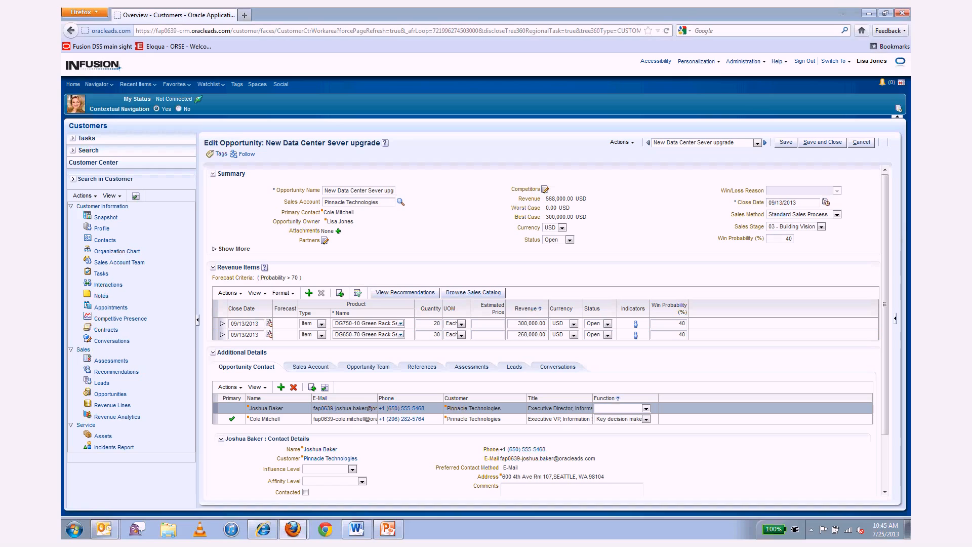
Step: Advance the opportunity's sales stage through 05 - Agreement to 06 - Negotiation
left_click(821, 227)
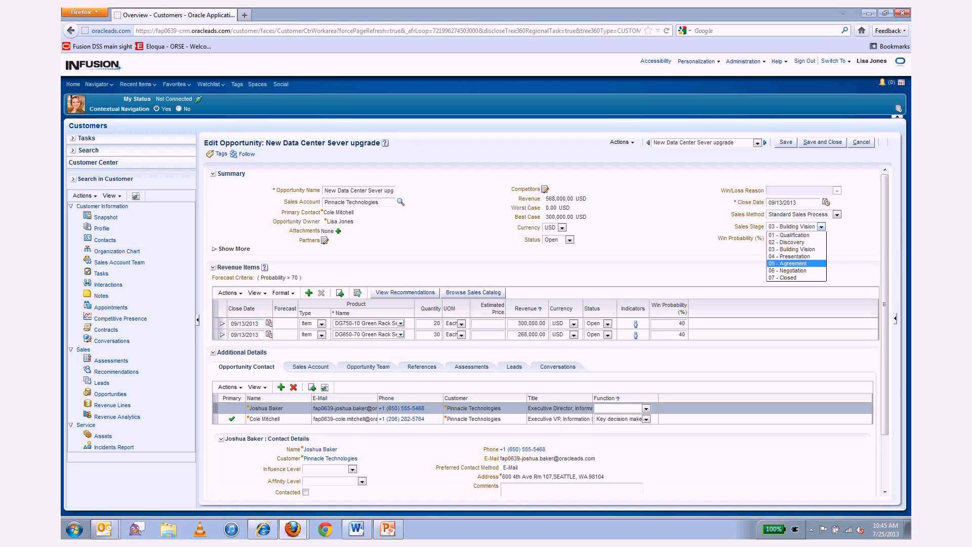
left_click(788, 264)
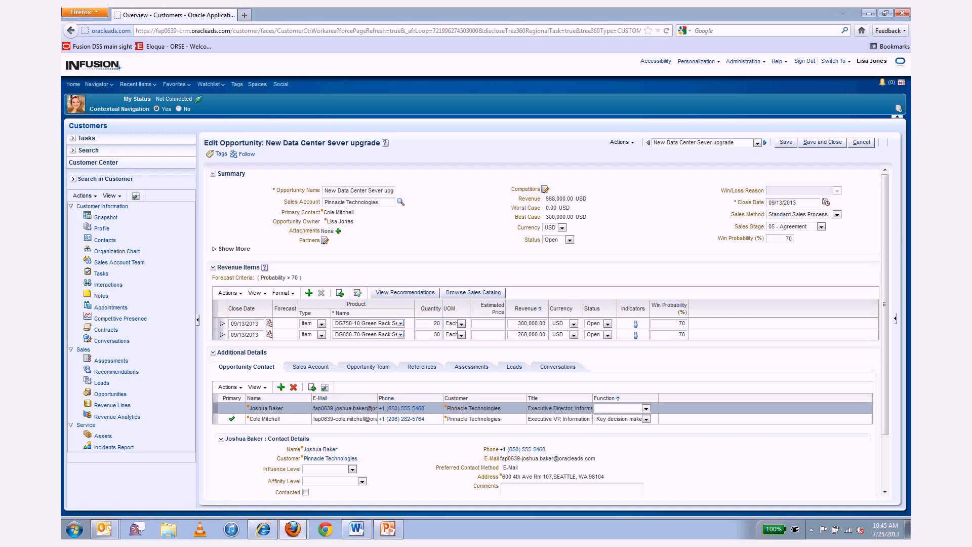
left_click(821, 227)
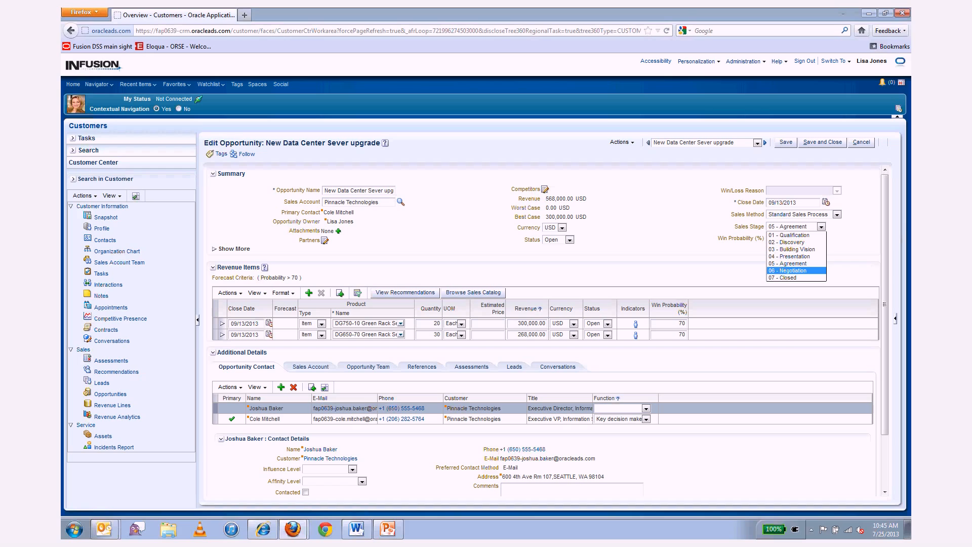
left_click(796, 270)
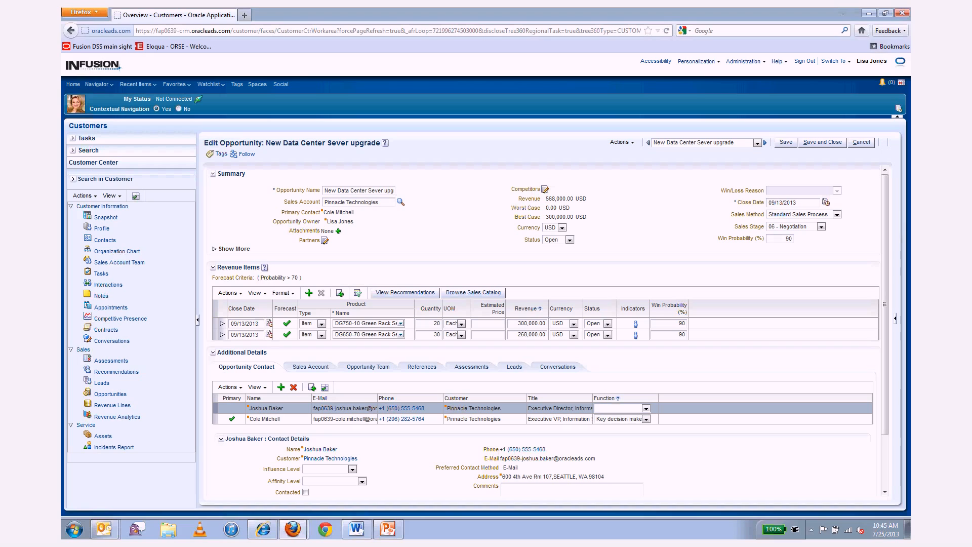
Step: Set the win probability of the DG650-70 Green Rack revenue item to 50%
left_click(780, 334)
left_click(780, 323)
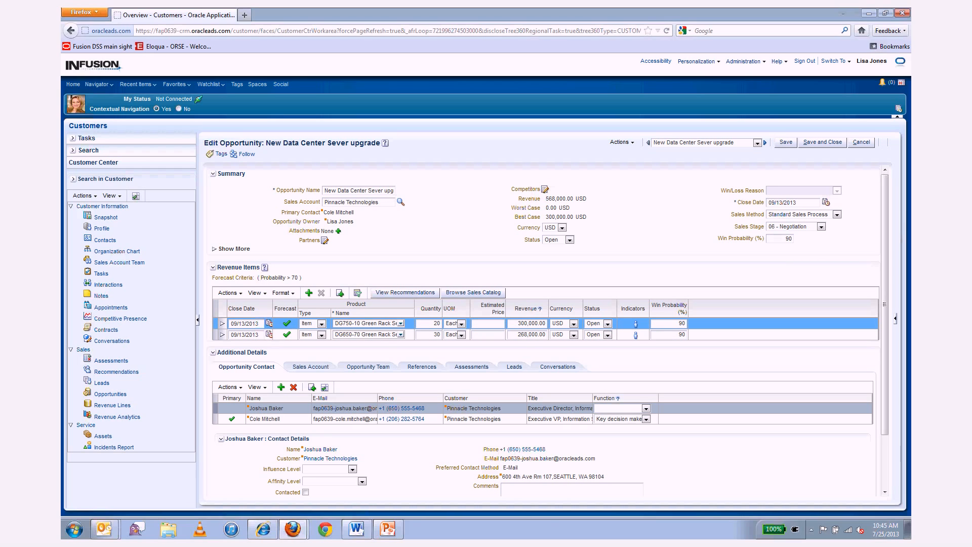
left_click(780, 335)
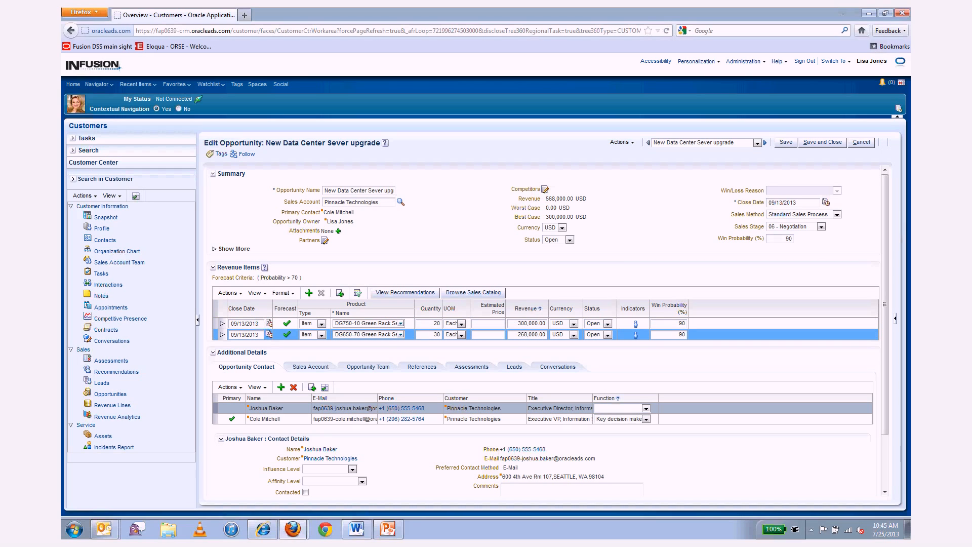
left_click(779, 335)
left_click(779, 335)
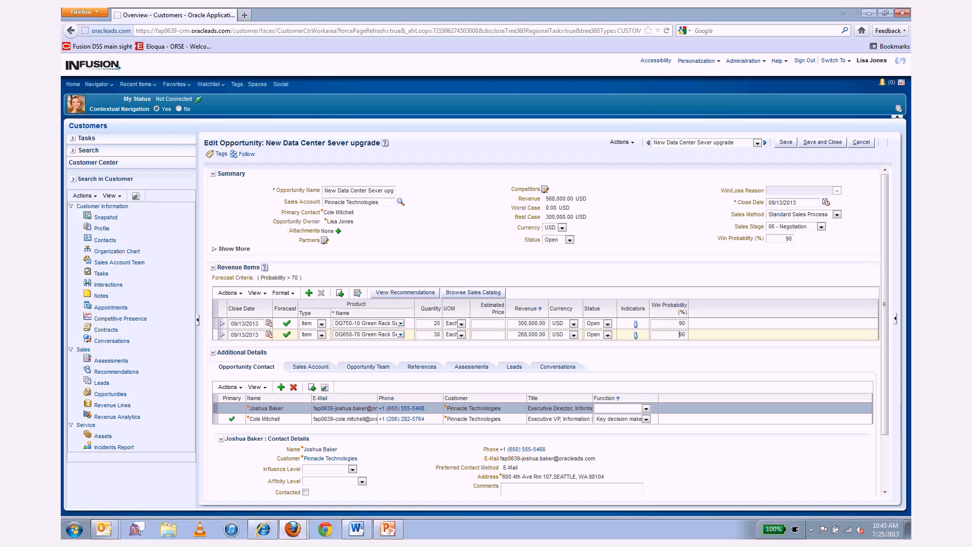
double_click(682, 334)
type("50")
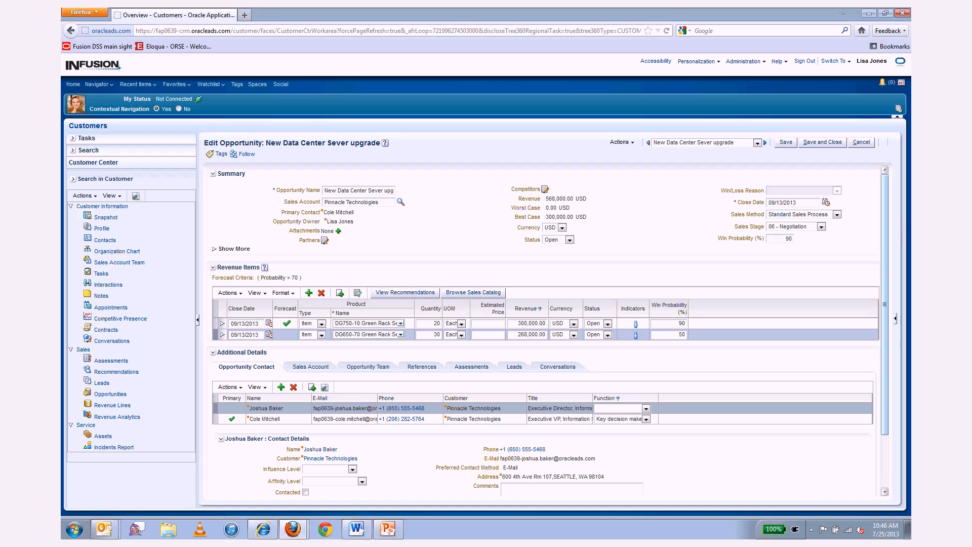
mouse_move(884, 304)
left_mouse_down()
mouse_move(884, 321)
mouse_move(884, 304)
left_mouse_up()
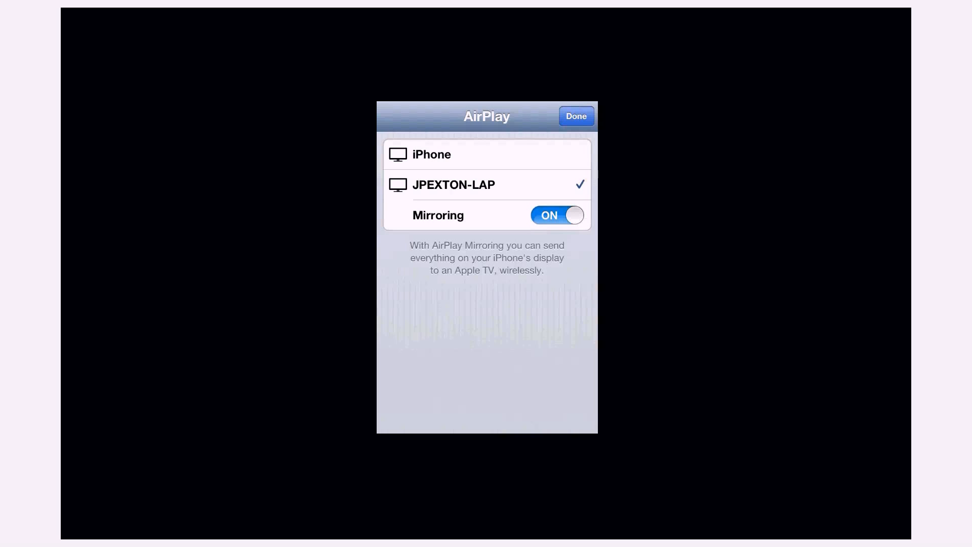
Step: Close the AirPlay settings on the mirrored iPhone and launch the Fusion Sales app
left_click(577, 116)
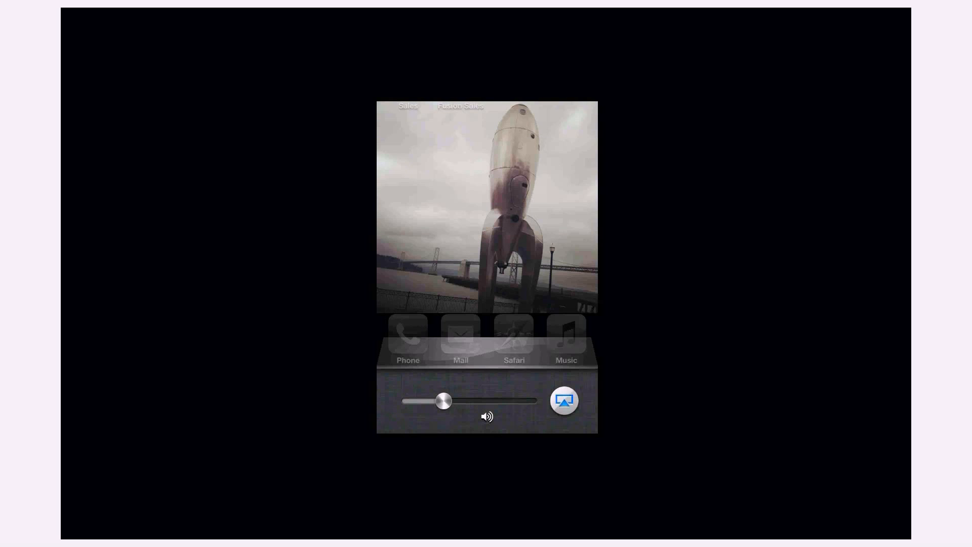
key("Home")
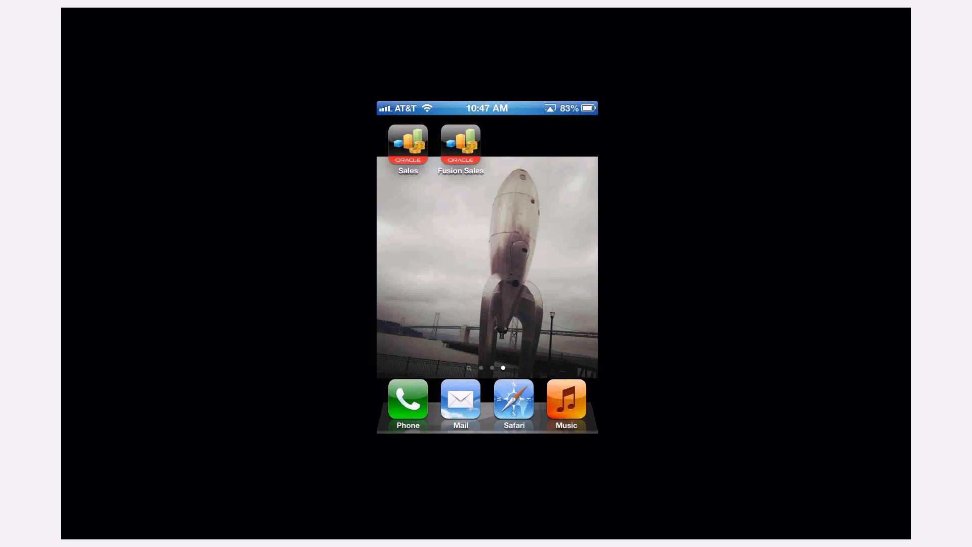
left_click(461, 144)
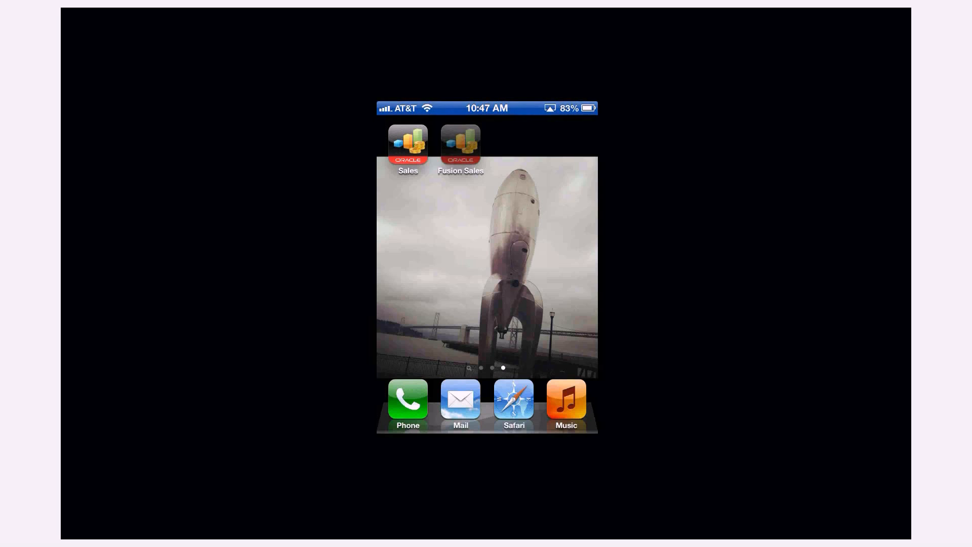
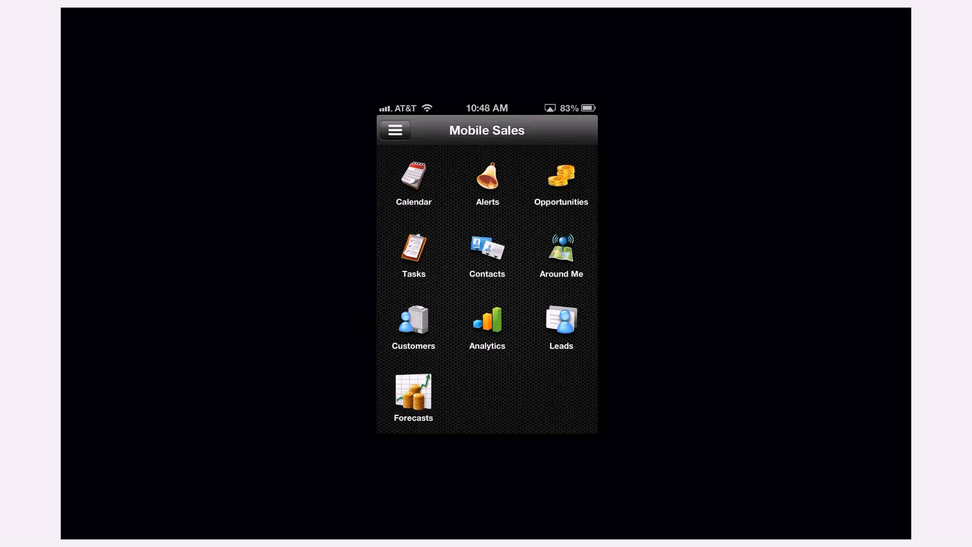
Step: Review the Current-Period Performance report in Analytics, including its quota figures, and return to the Mobile Sales home screen
left_click(487, 319)
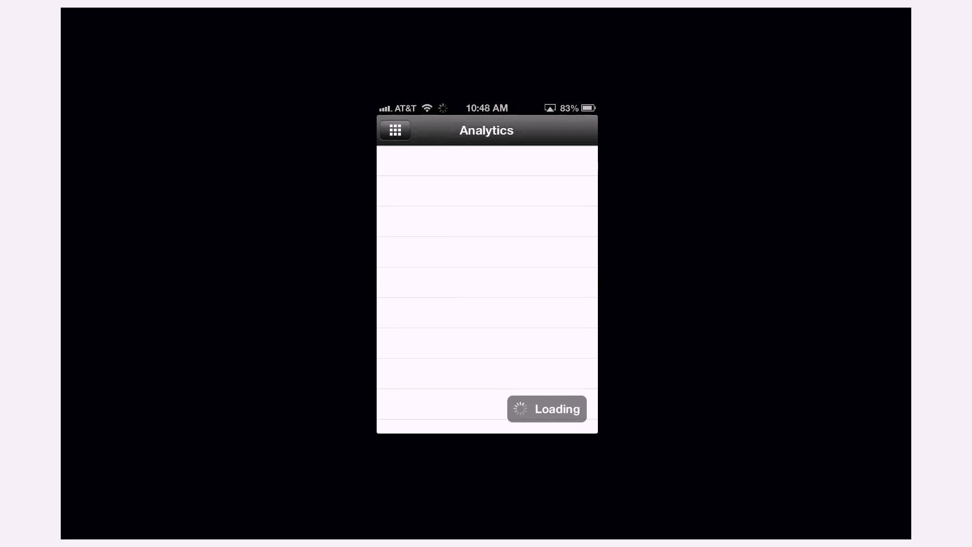
left_click(468, 161)
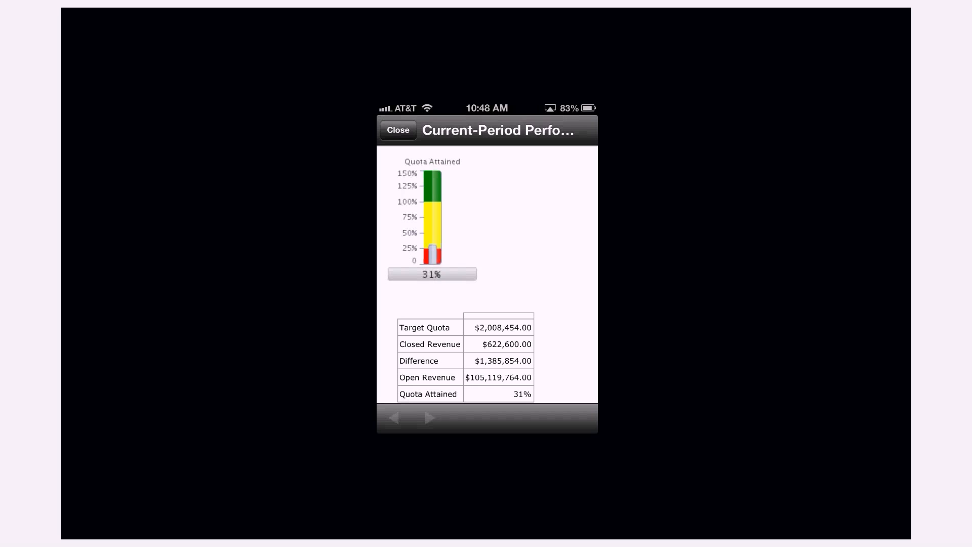
scroll(487, 273, "down", 3)
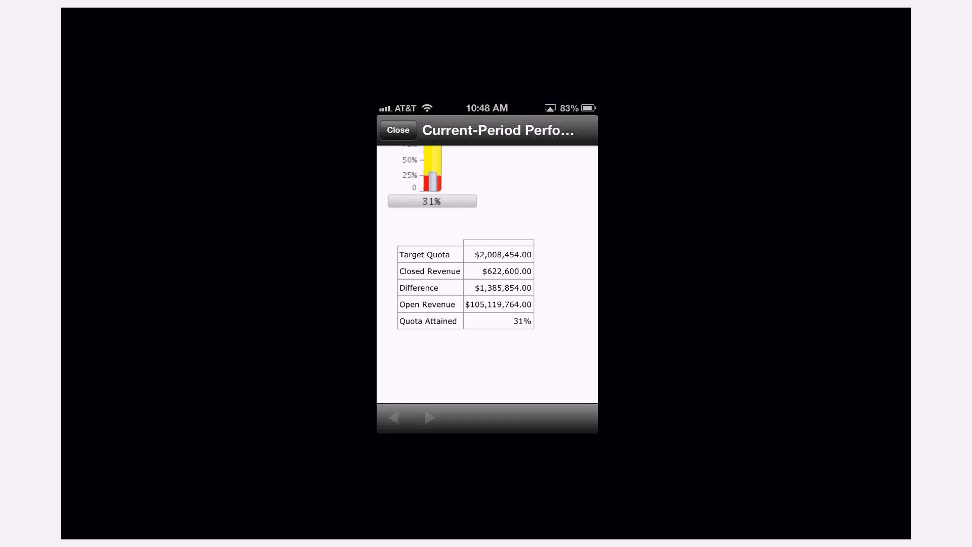
left_click(398, 130)
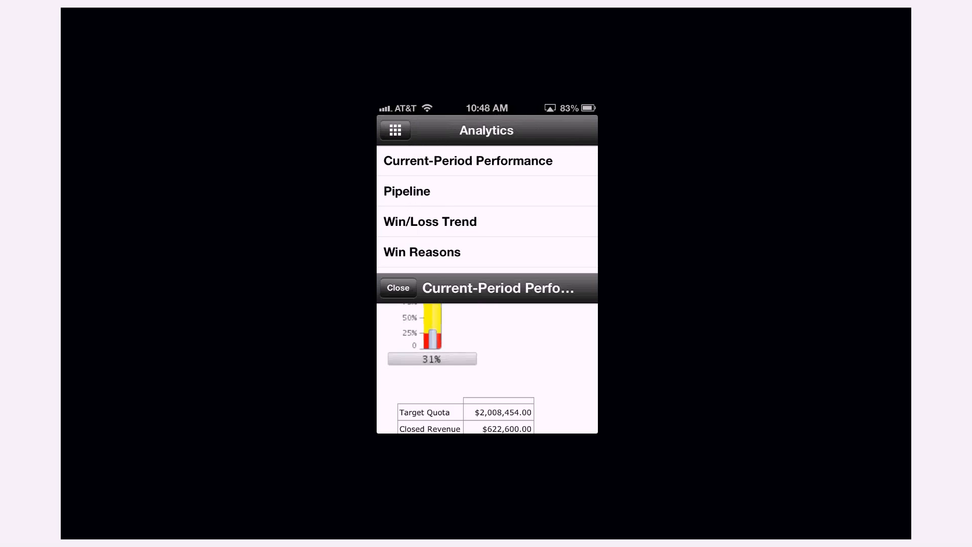
mouse_move(405, 130)
left_mouse_down()
mouse_move(573, 130)
mouse_move(405, 130)
left_mouse_up()
left_click(396, 130)
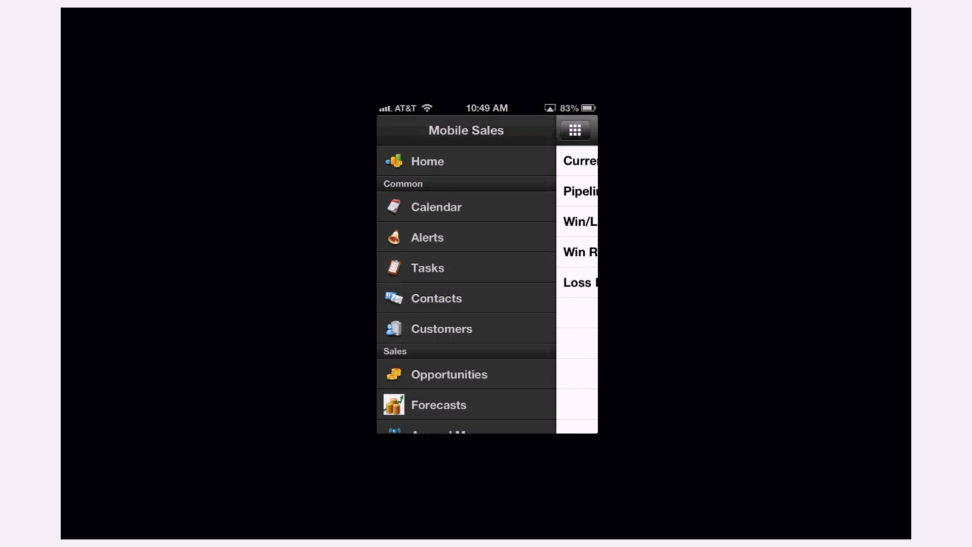
left_click(466, 161)
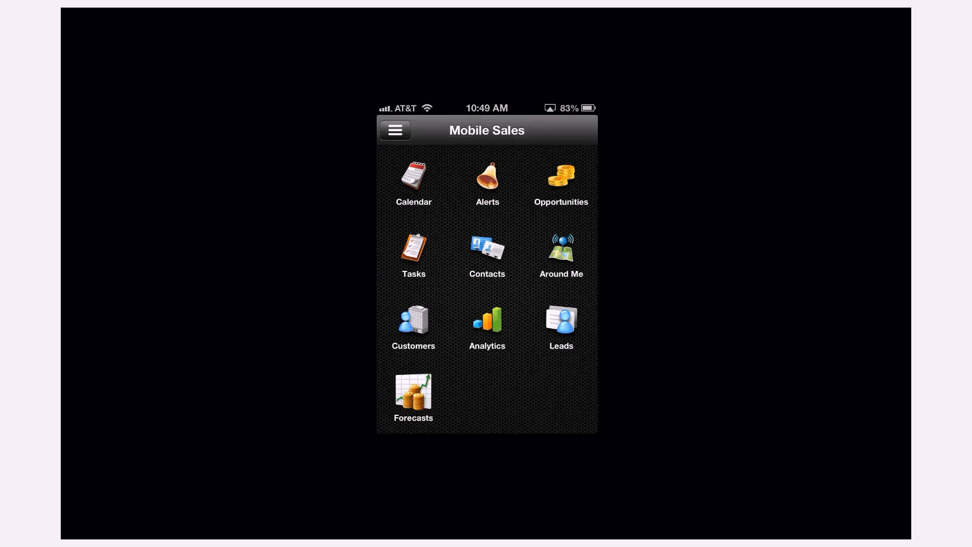
Step: Search the customers for Pinnacle and open the Pinnacle Technologies record
left_click(413, 320)
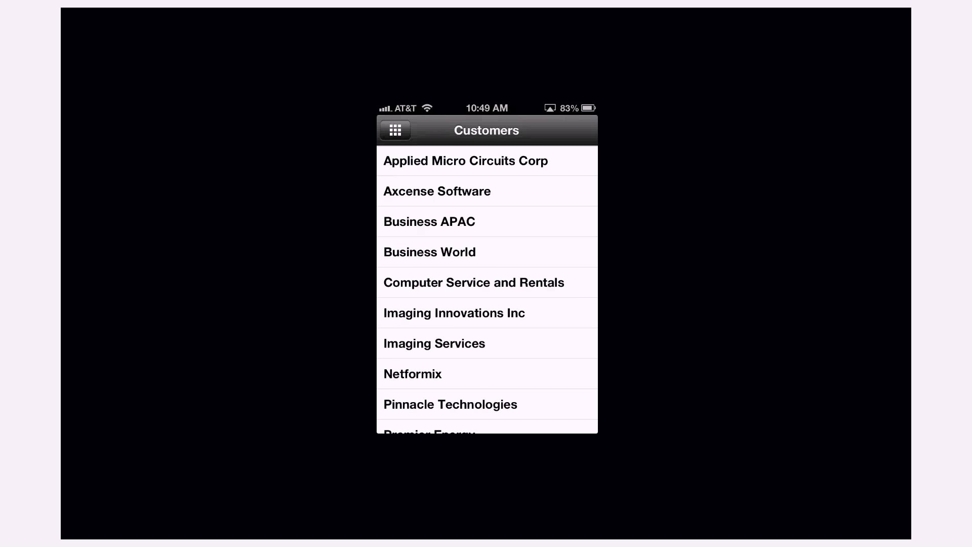
scroll(487, 288, "up", 3)
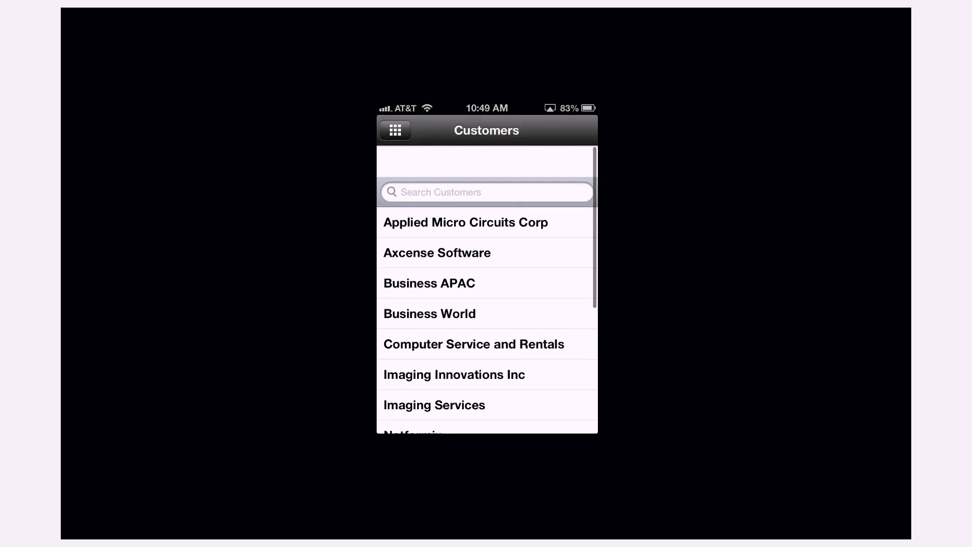
left_click(486, 161)
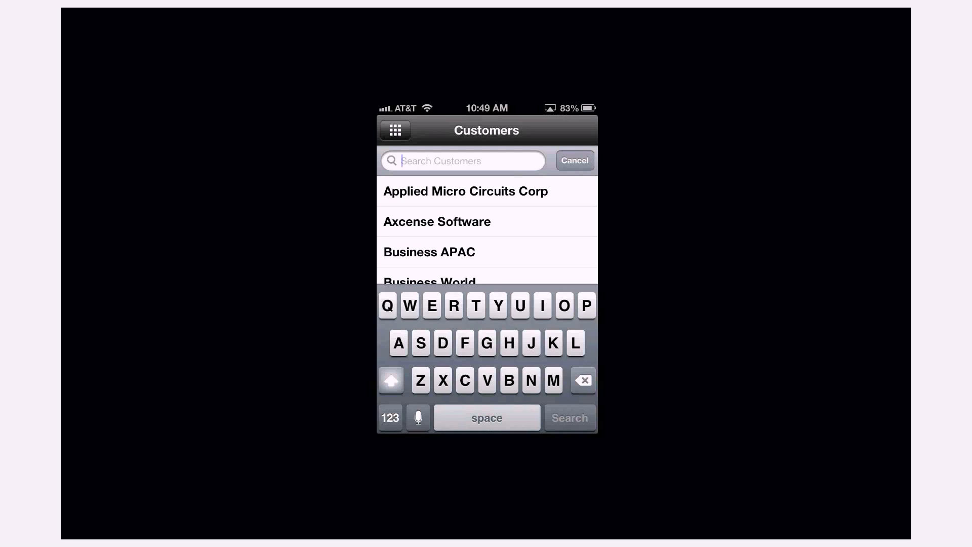
type("Pinn")
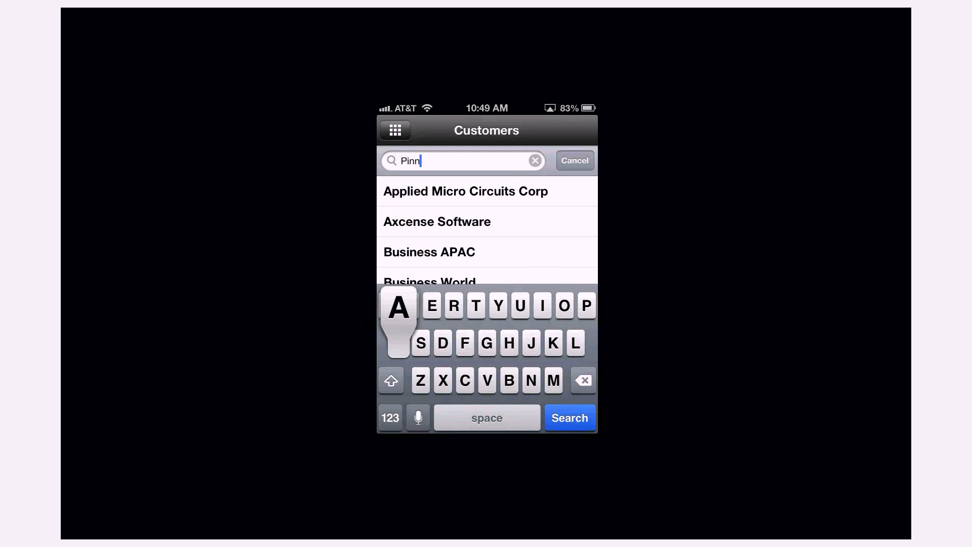
type("acle")
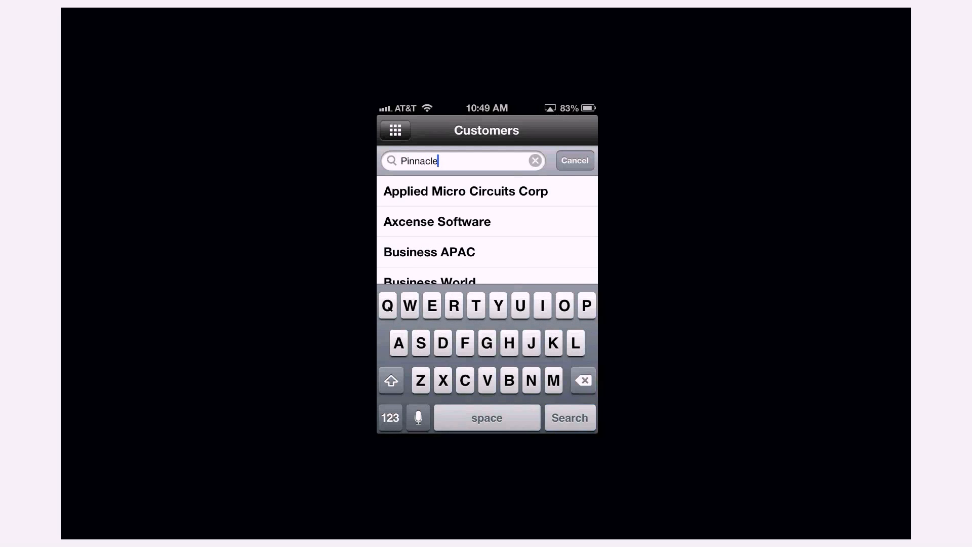
key("Return")
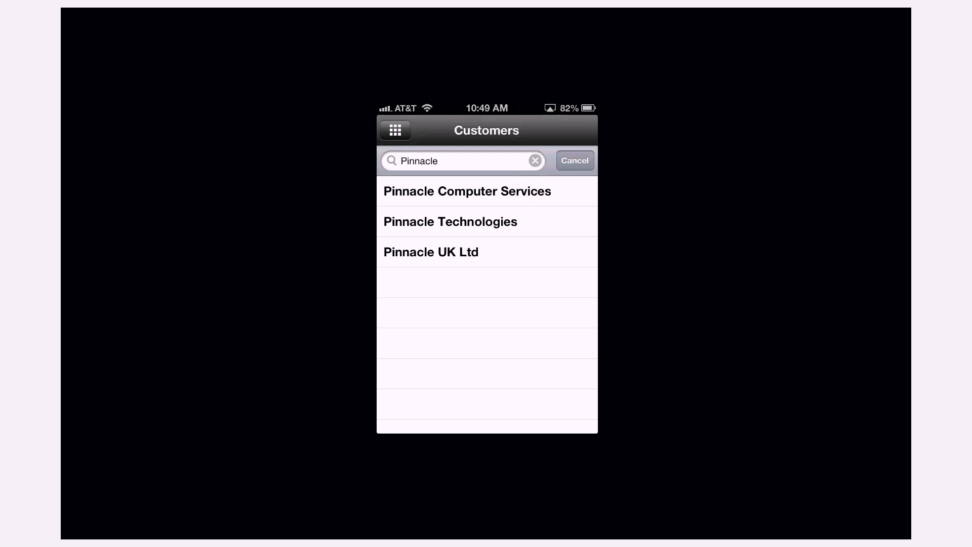
left_click(487, 222)
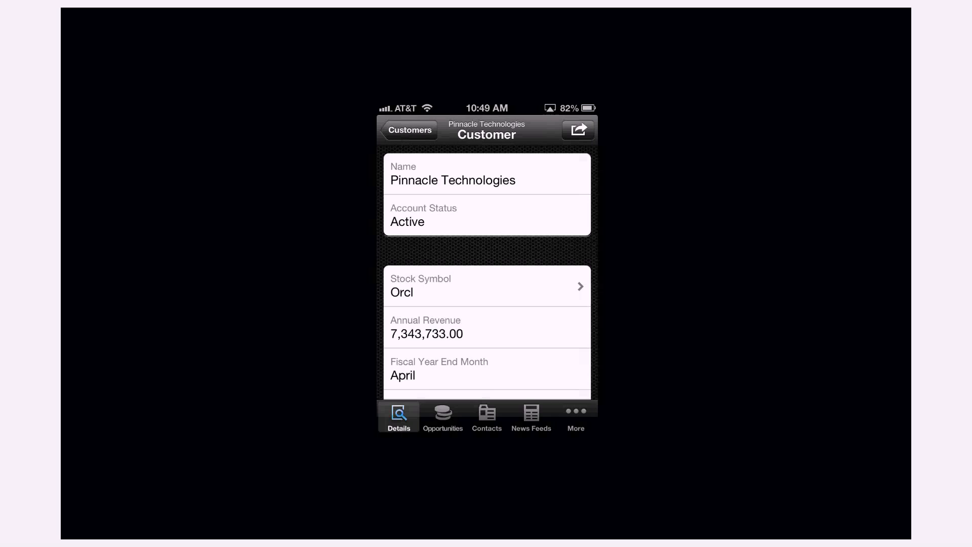
Step: Review the actions available for Pinnacle Technologies and look through the customer's opportunities and contacts
left_click(579, 129)
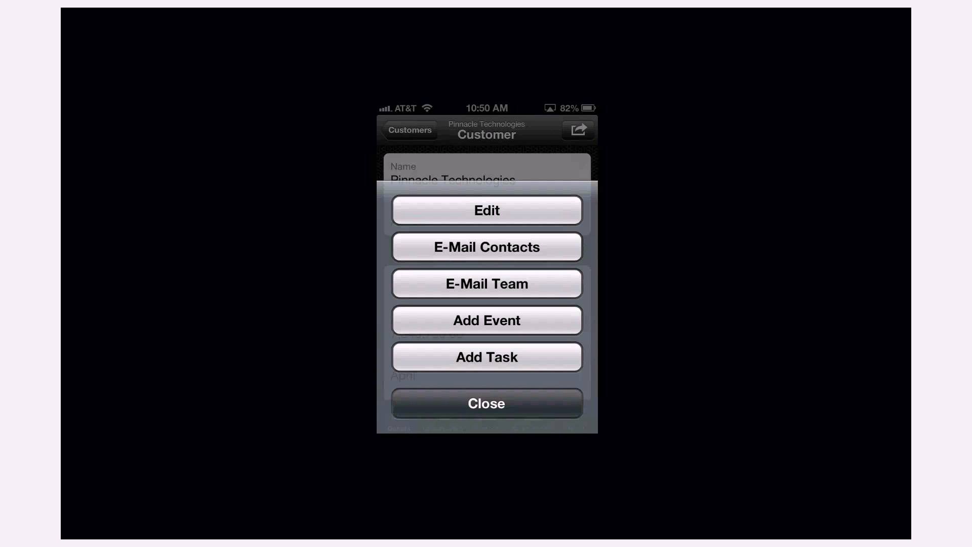
left_click(486, 403)
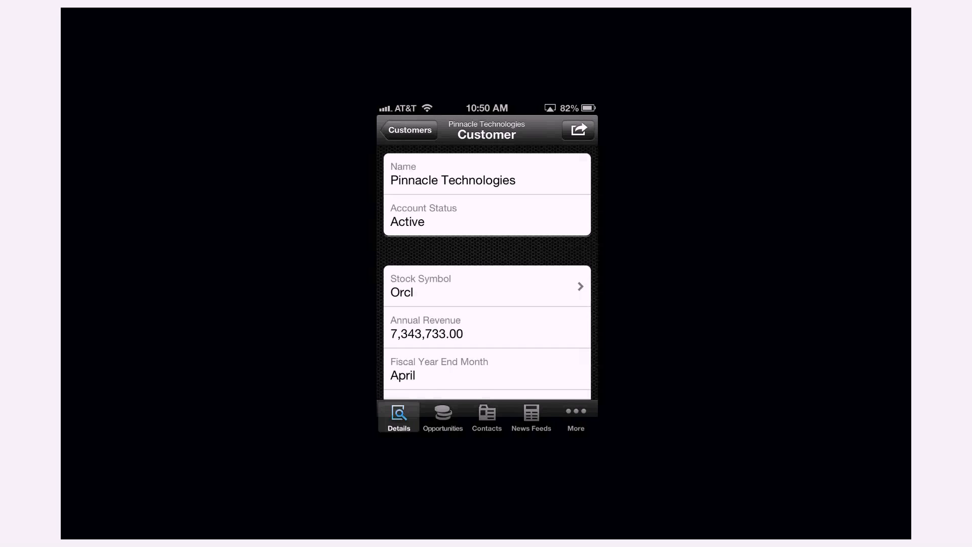
left_click(443, 418)
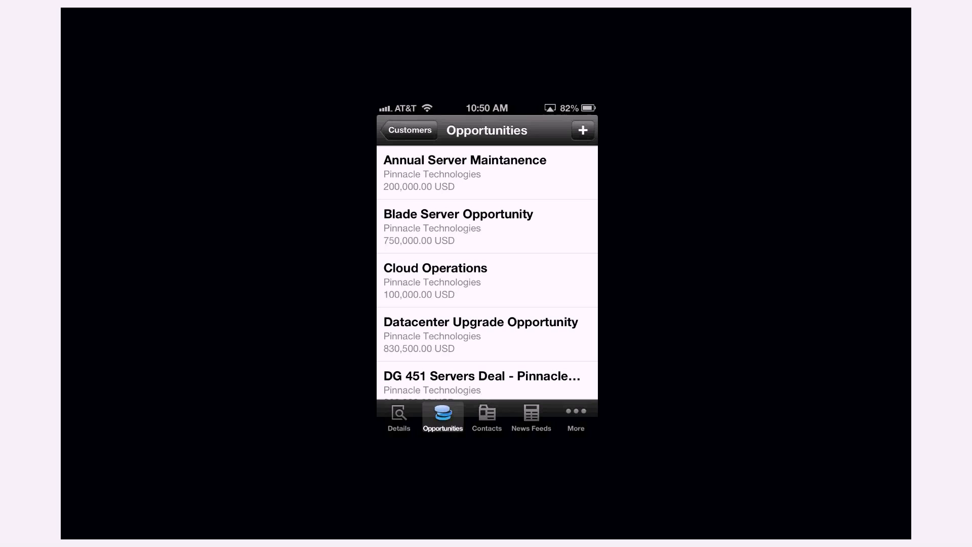
left_click(487, 417)
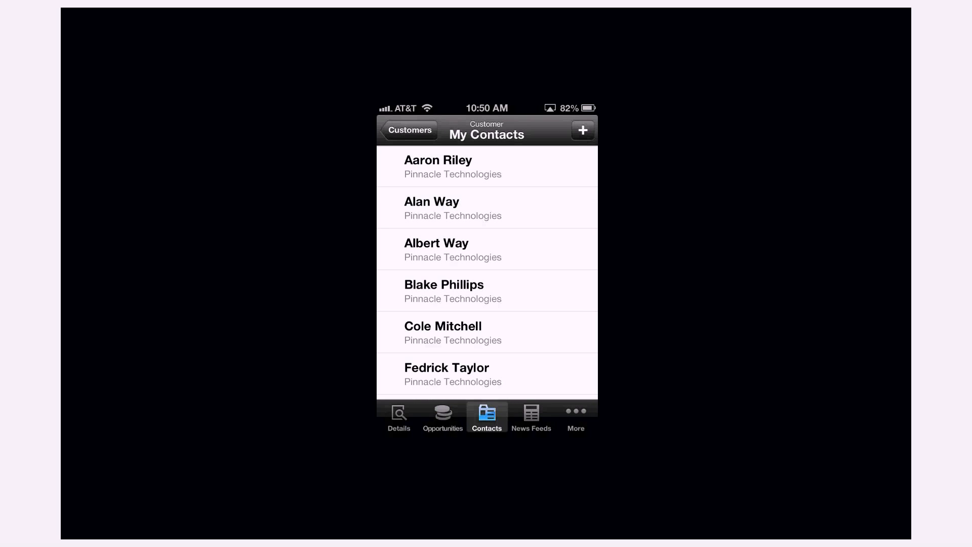
Step: Look through the customer's interactions, view the Best contacts meeting's details, and return to the list of additional customer sections
left_click(575, 418)
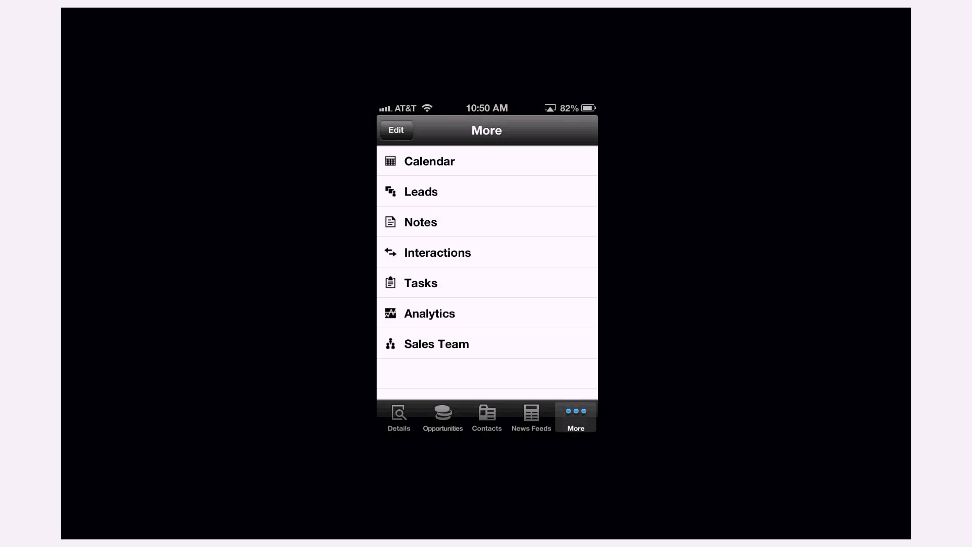
left_click(437, 252)
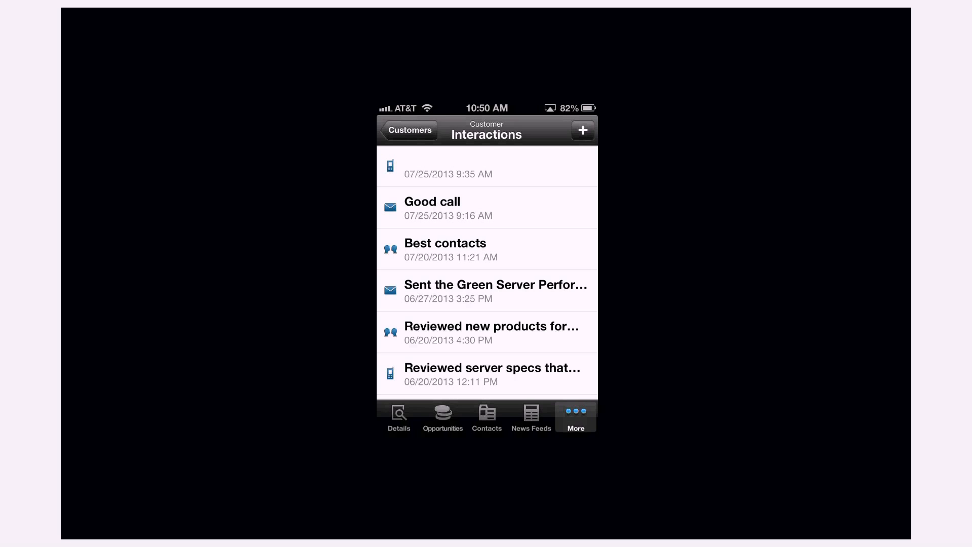
left_click(487, 249)
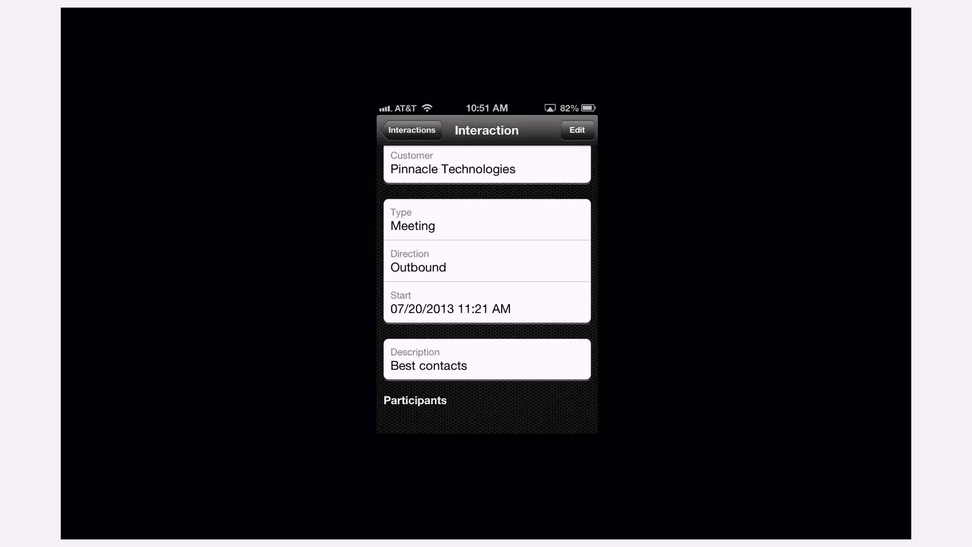
left_click(412, 130)
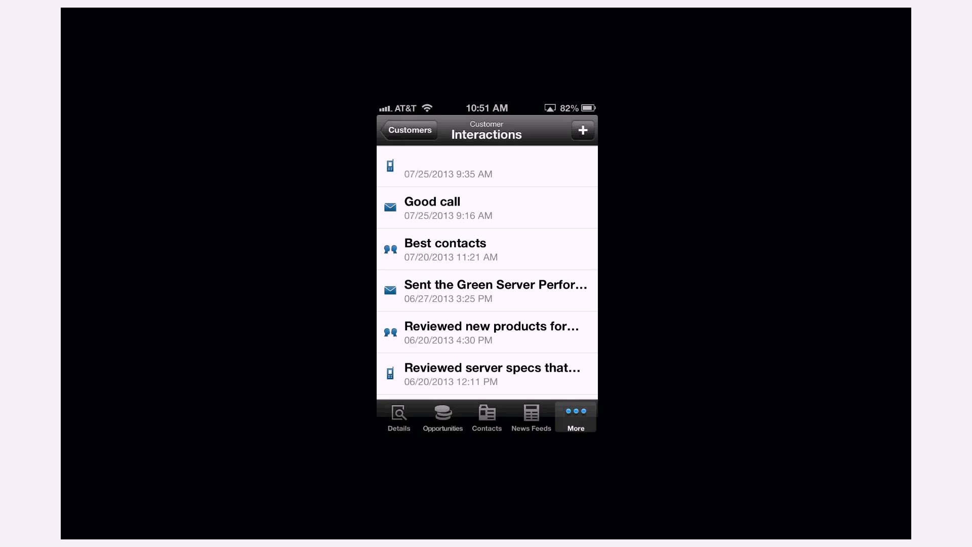
left_click(575, 417)
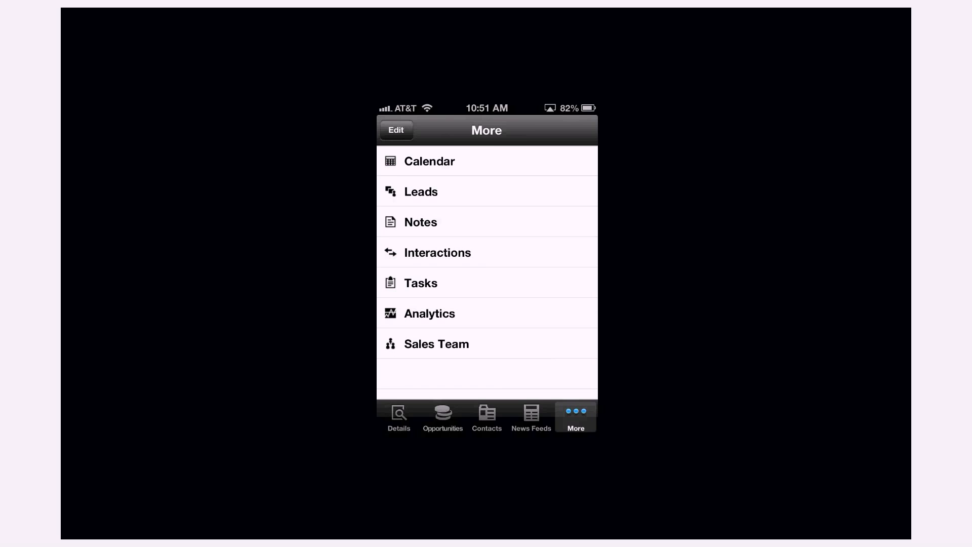
Step: Open the customer's Datacenter Upgrade Opportunity and review its sales stage, revenue, win probability and close date
left_click(443, 418)
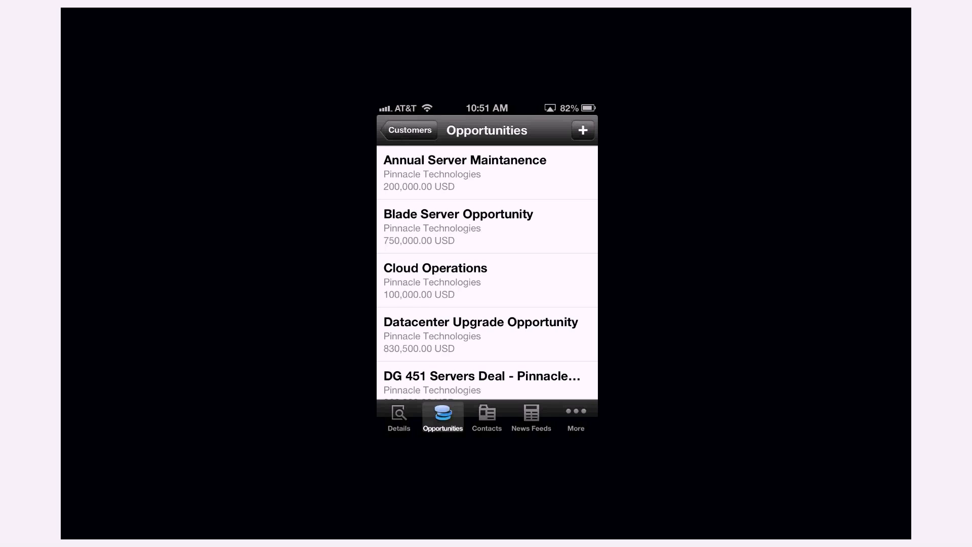
left_click(486, 334)
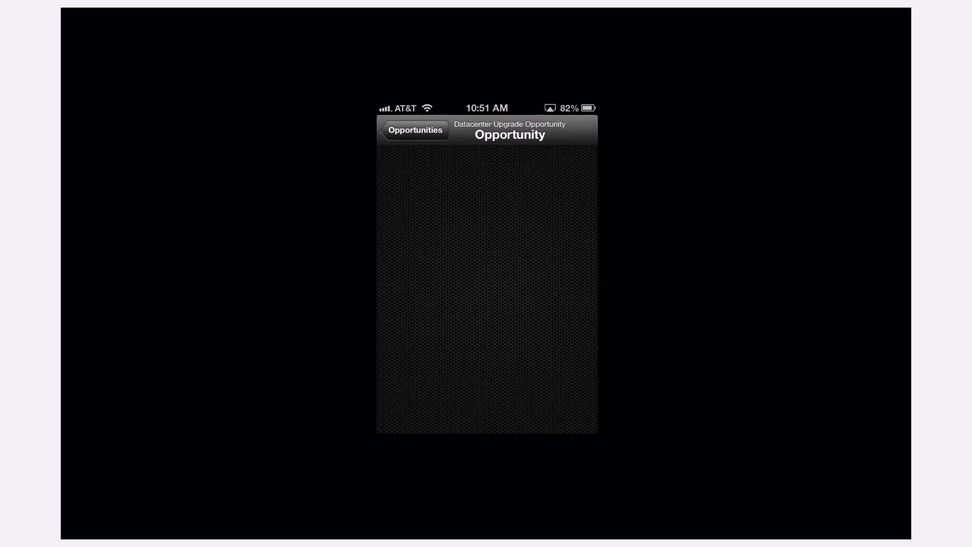
scroll(487, 269, "down", 2)
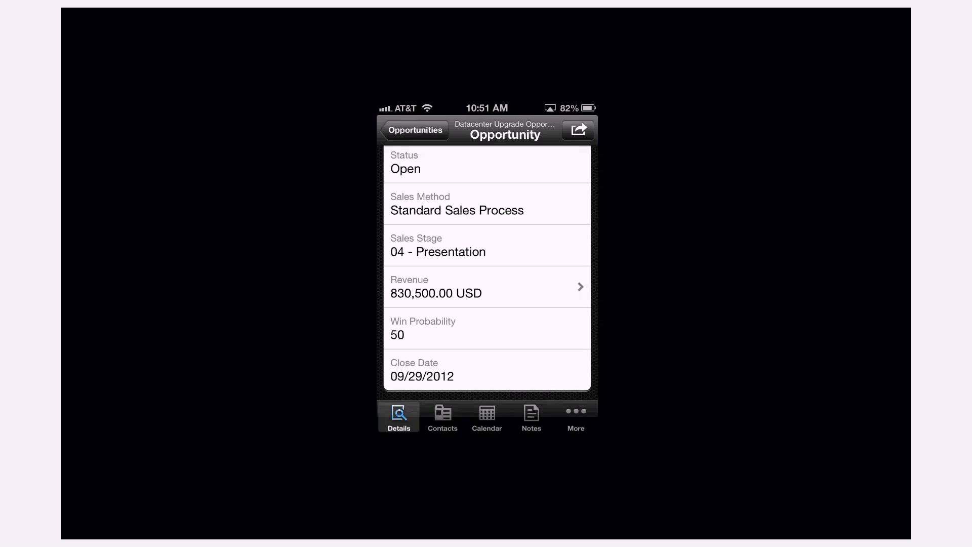
Step: Open the third contact listed for the Datacenter Upgrade Opportunity and review the contact's additional sections, phone, e-mail, job title and work address
left_click(442, 417)
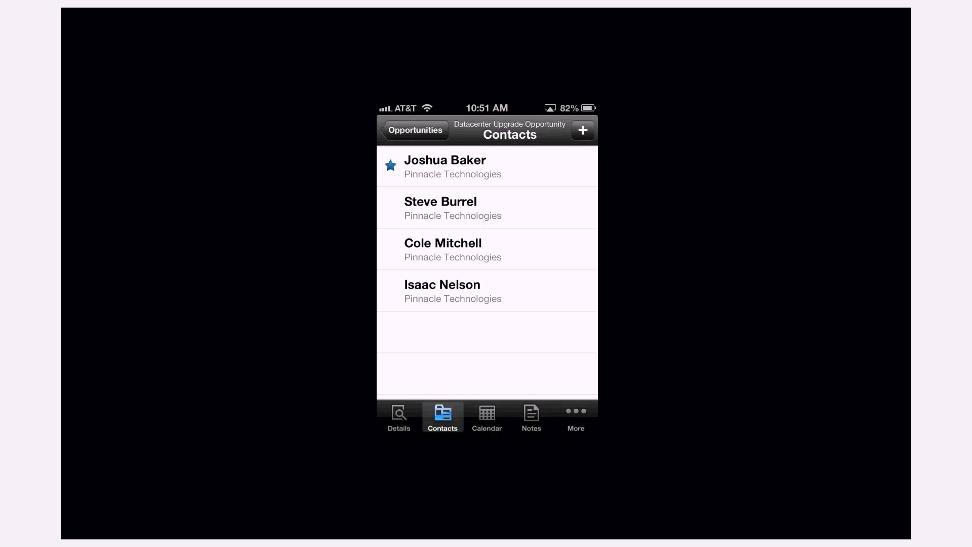
left_click(487, 249)
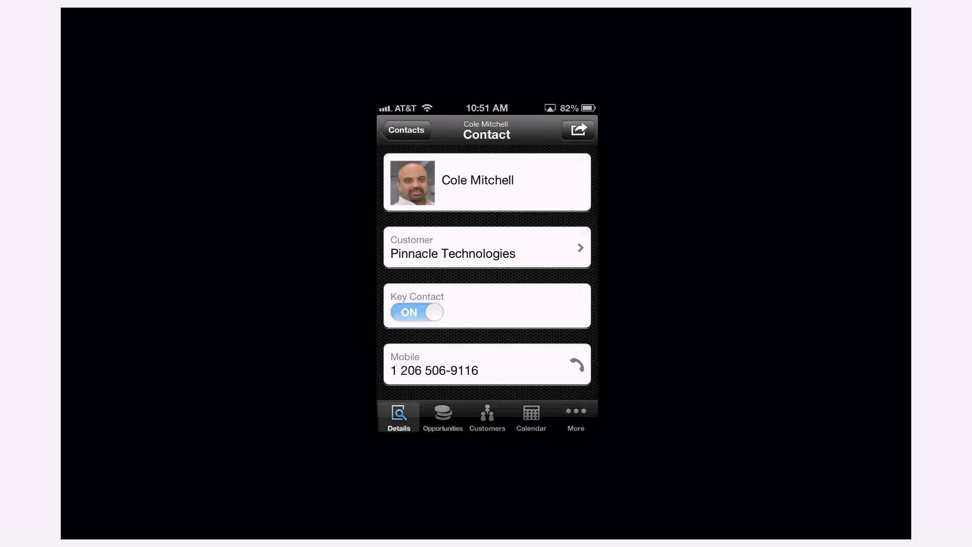
left_click(575, 418)
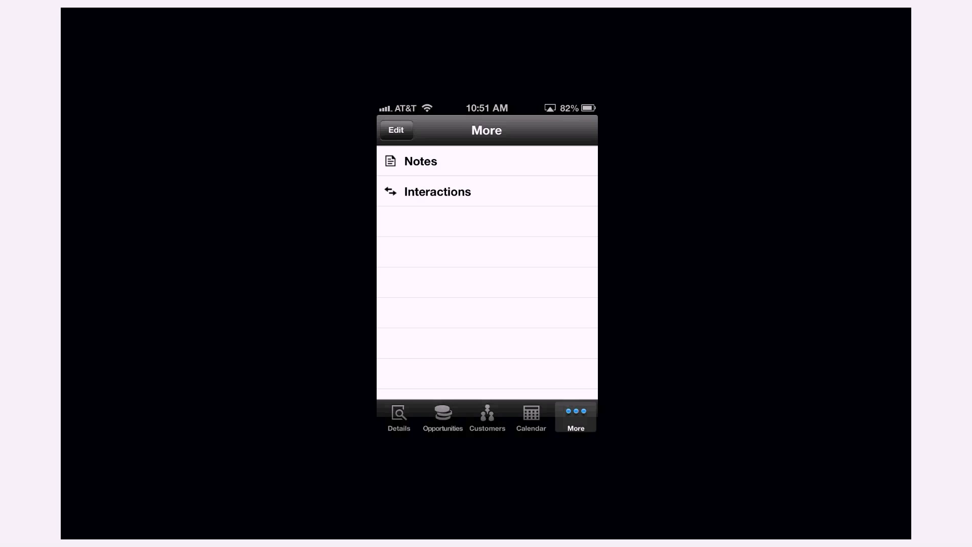
mouse_move(405, 273)
left_mouse_down()
mouse_move(519, 274)
mouse_move(405, 273)
left_mouse_up()
left_click(399, 417)
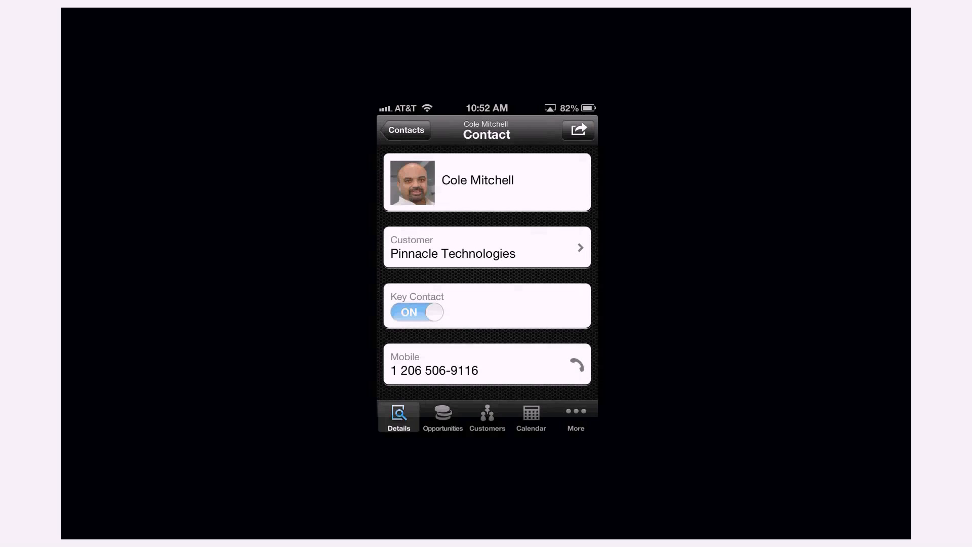
scroll(487, 273, "down", 3)
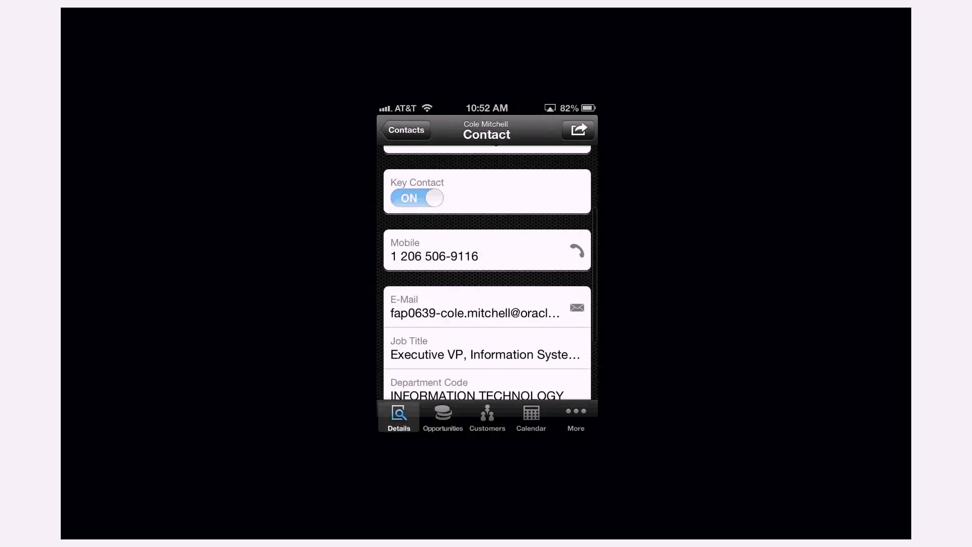
scroll(487, 274, "down", 2)
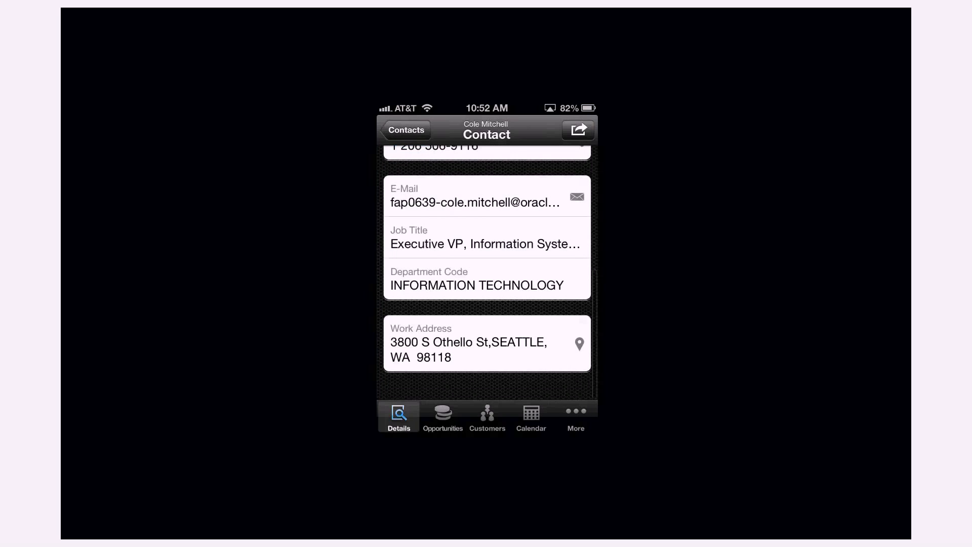
scroll(487, 269, "up", 2)
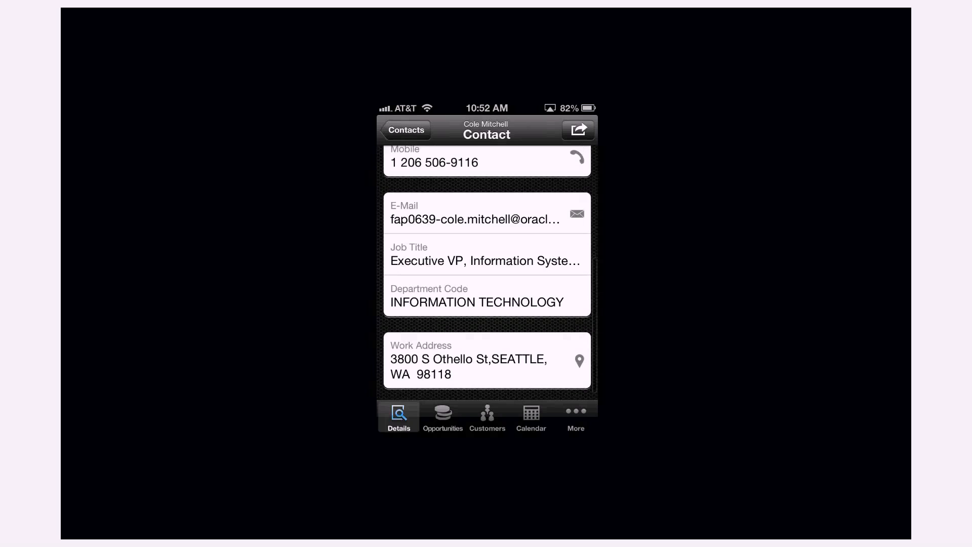
scroll(487, 268, "up", 1)
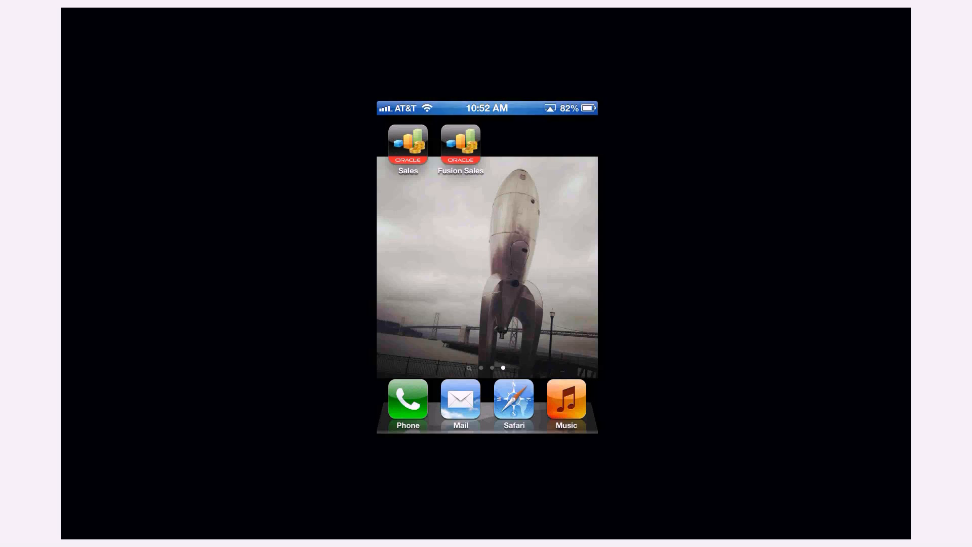
Step: Log the pending phone call interaction for Pinnacle Technologies with the description "Move close date up two weeks" and save it
left_click(461, 145)
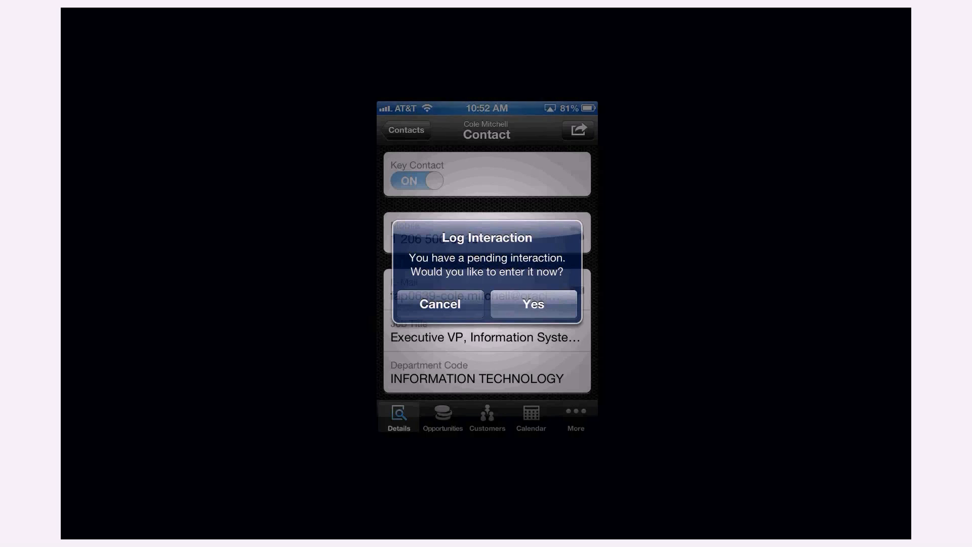
left_click(533, 304)
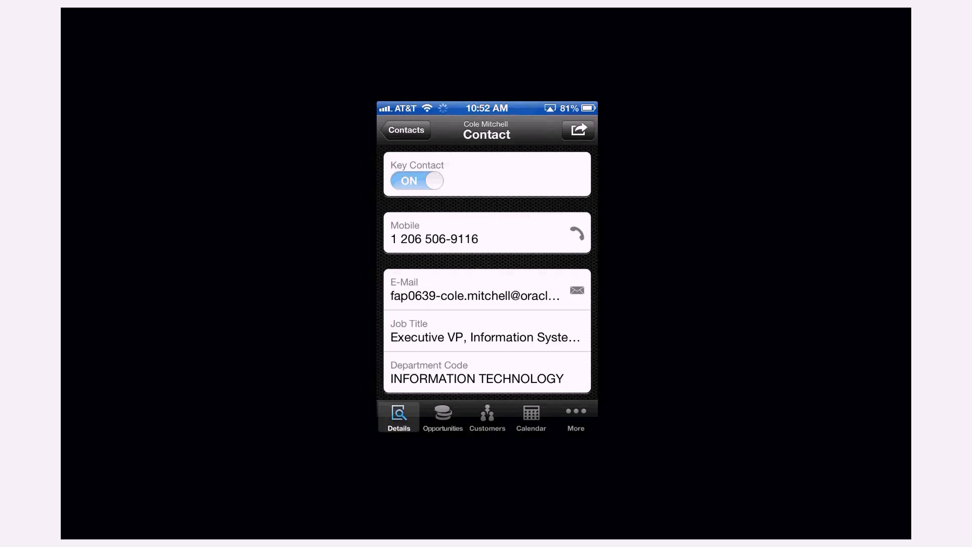
scroll(487, 268, "down", 3)
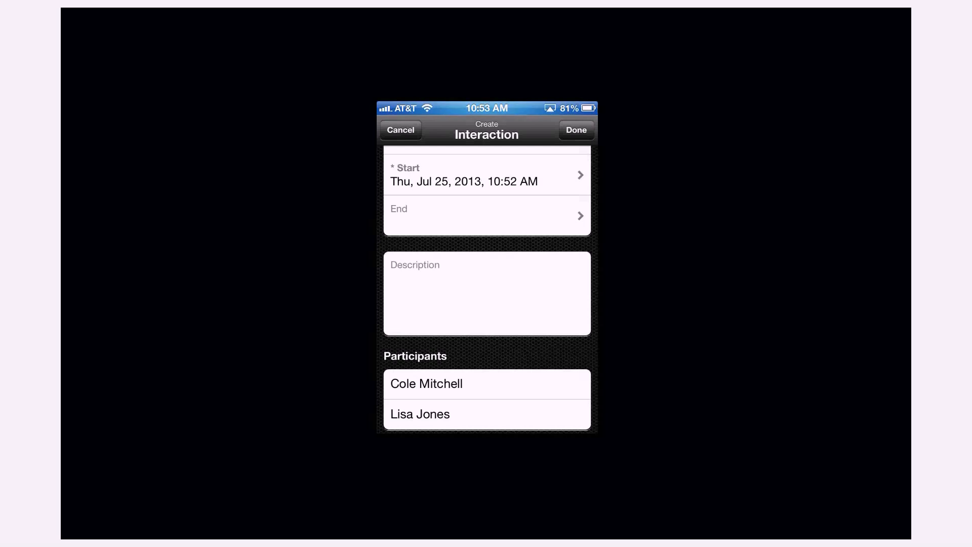
left_click(487, 298)
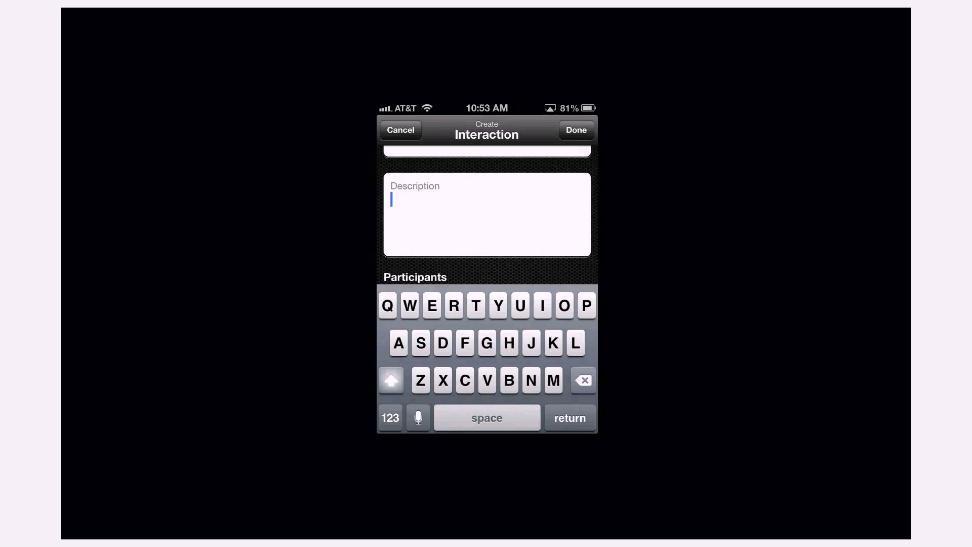
left_click(418, 418)
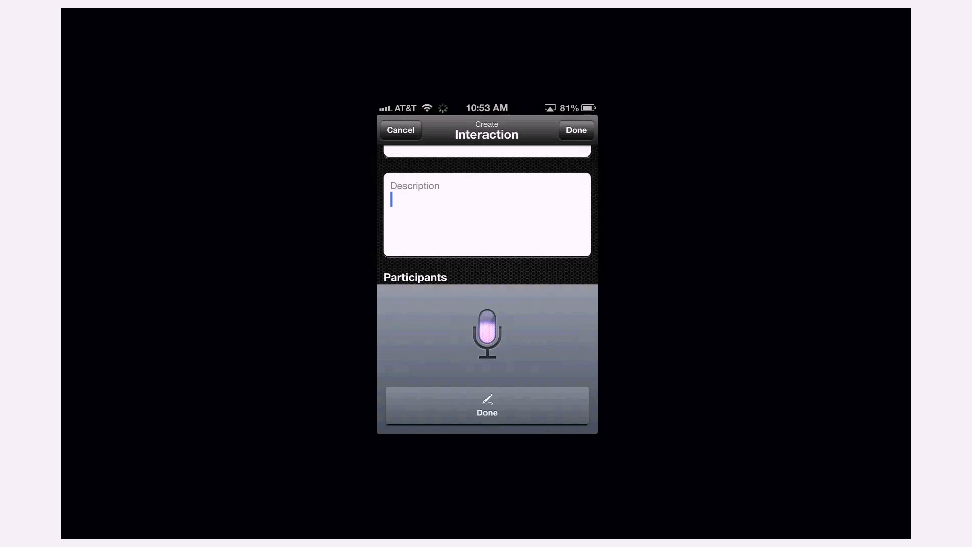
left_click(487, 405)
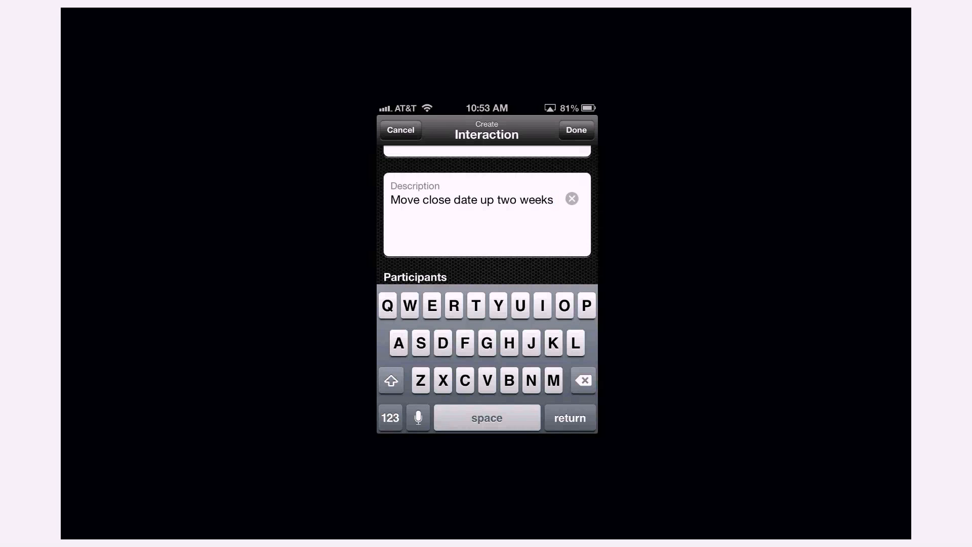
left_click(576, 130)
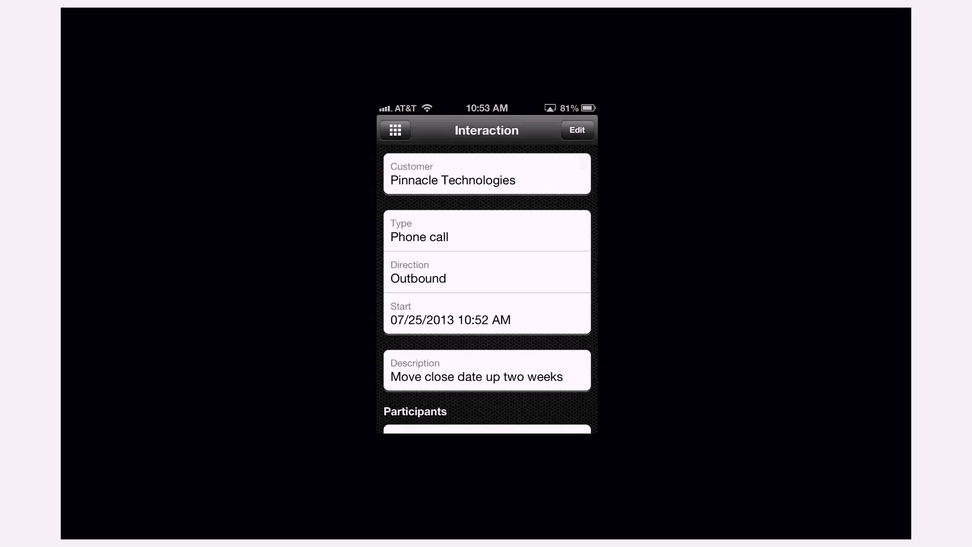
Step: Open the Datacenter Upgrade Opportunity from the opportunities of the customer Pinnacle Technologies
left_click(395, 130)
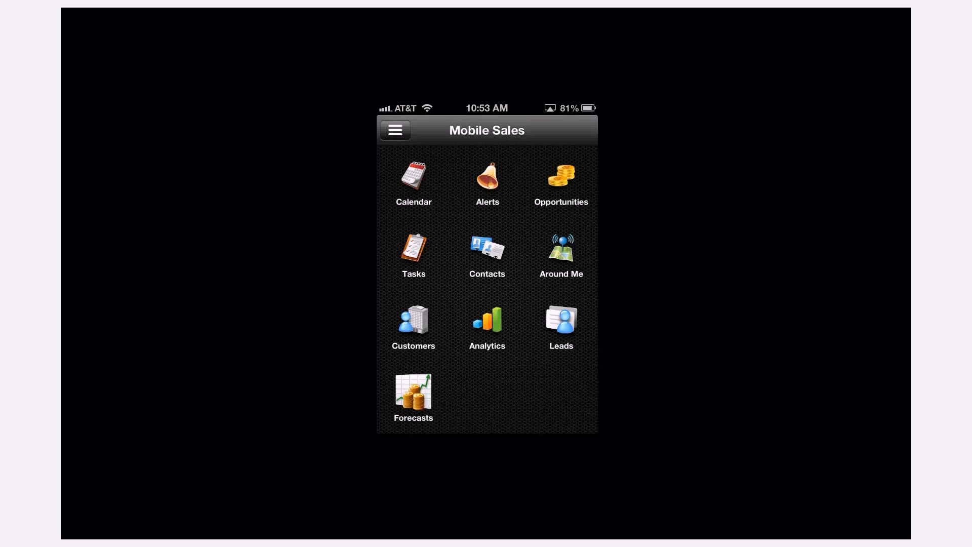
left_click(413, 320)
left_click(487, 404)
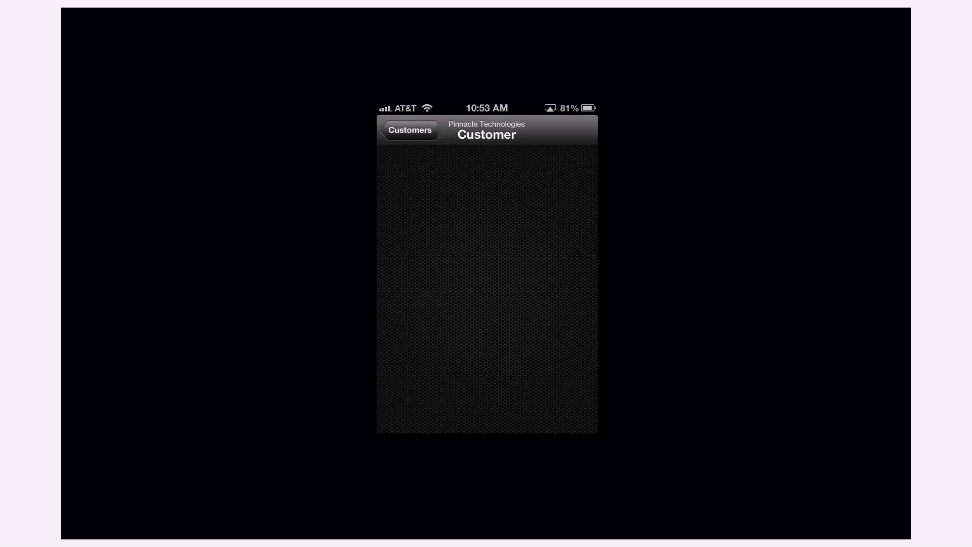
left_click(443, 415)
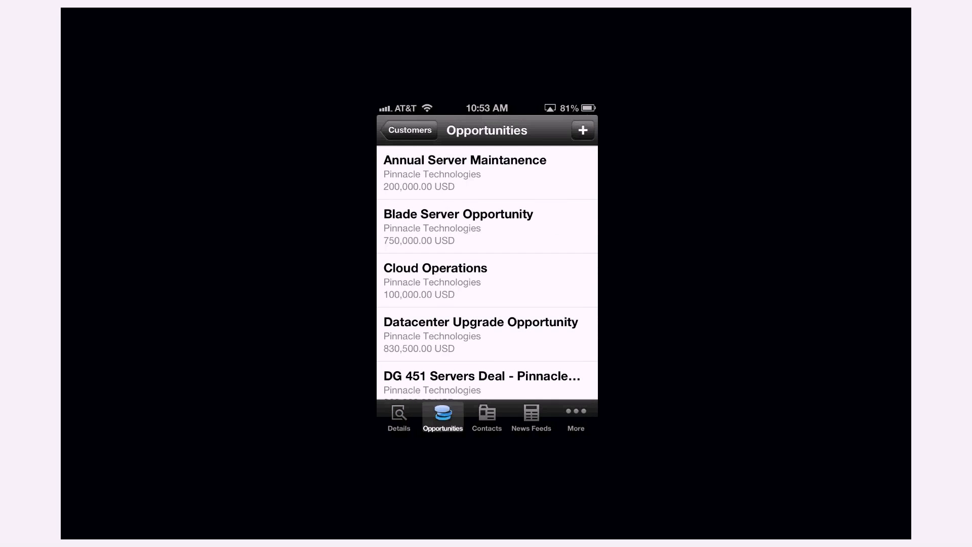
left_click(481, 335)
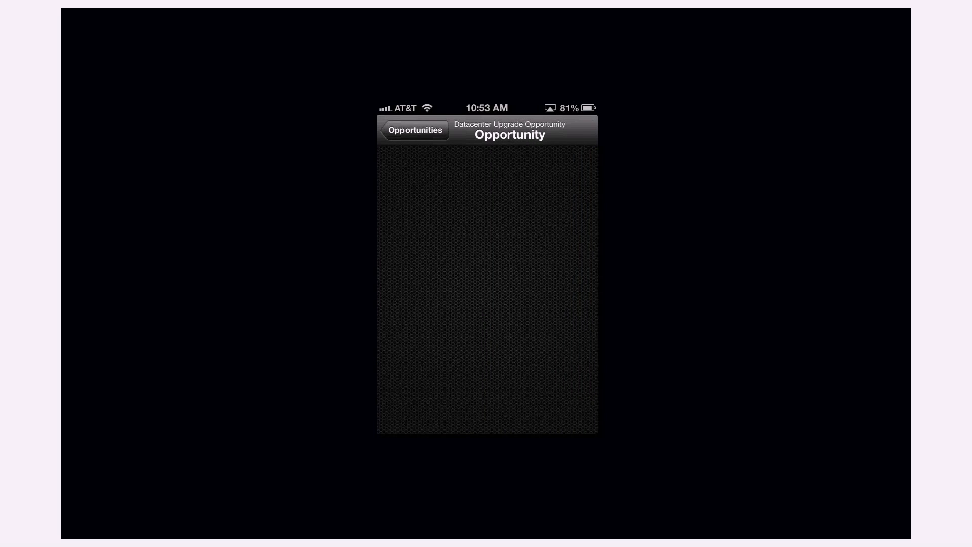
Step: Edit the Datacenter Upgrade Opportunity to set its sales stage to 06 - Negotiation and save the changes
scroll(487, 273, "down", 1)
left_click(578, 130)
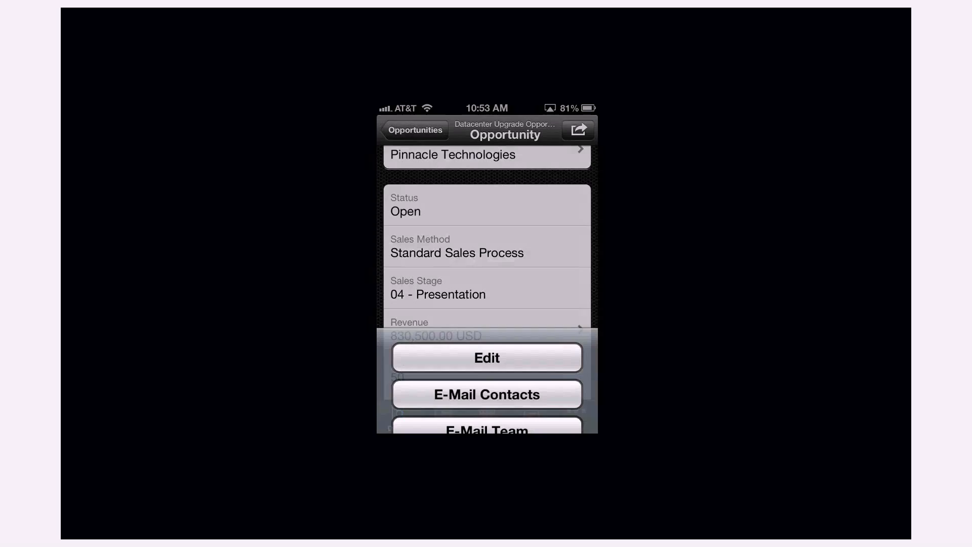
left_click(487, 210)
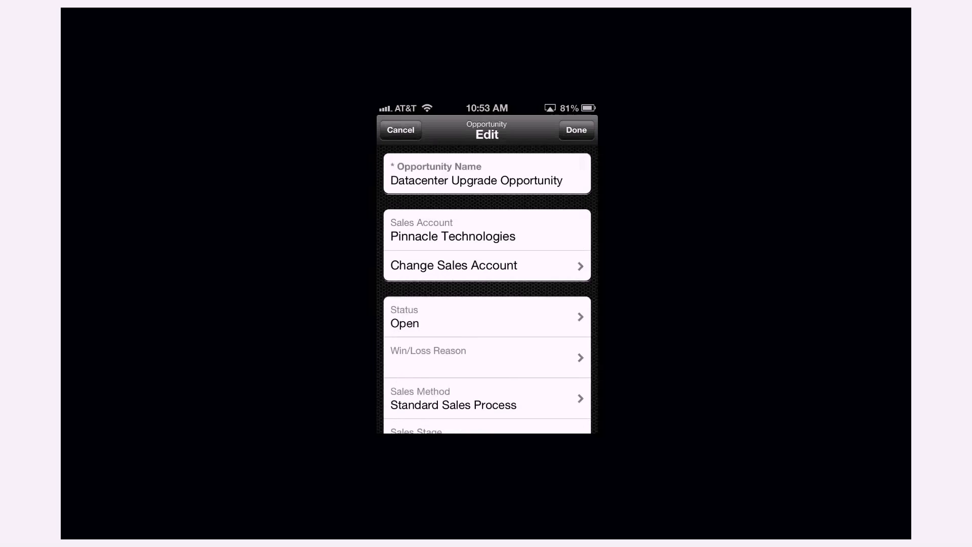
scroll(487, 288, "down", 1)
scroll(486, 288, "down", 4)
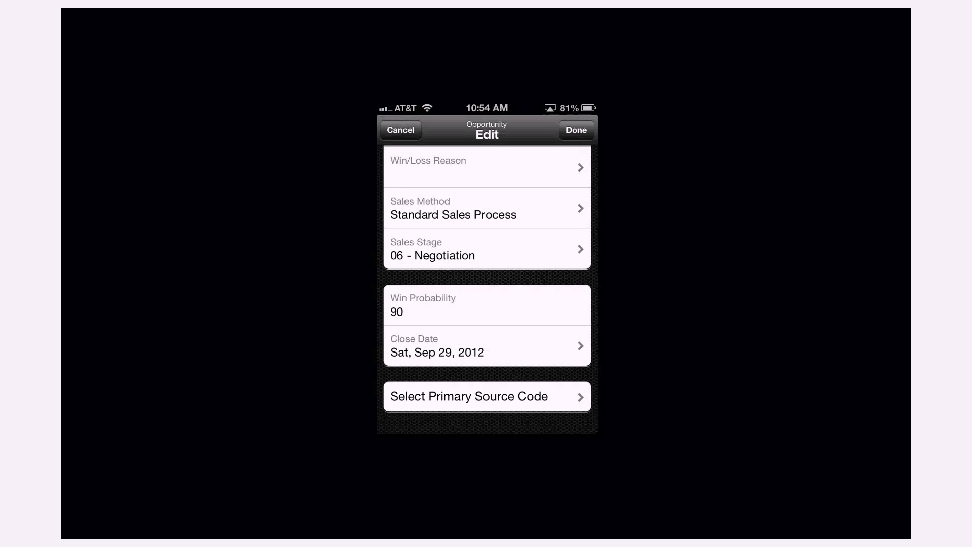
left_click(576, 129)
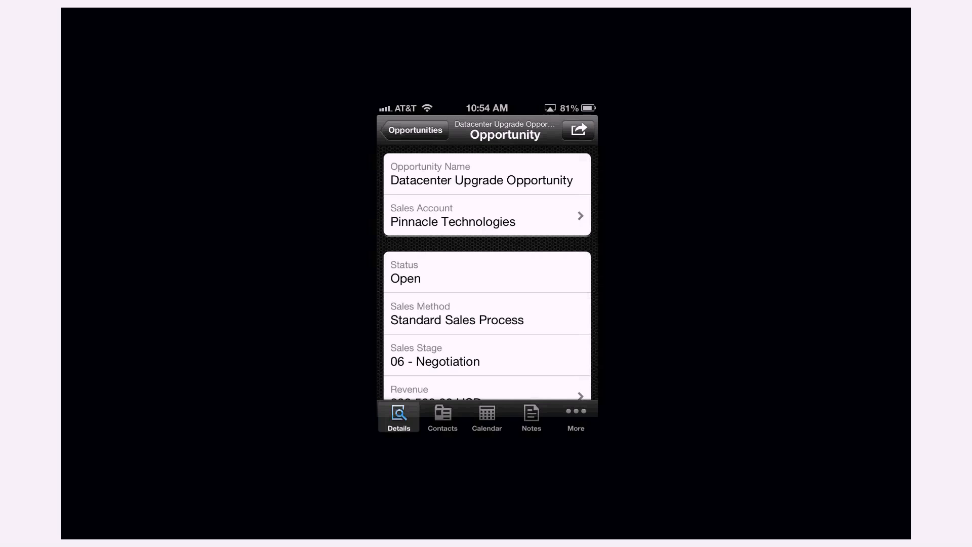
Step: Map the customers nearby with Around Me and review the details of Applied Micro Circuits Corp
left_click_drag(400, 273, 580, 273)
left_click(428, 161)
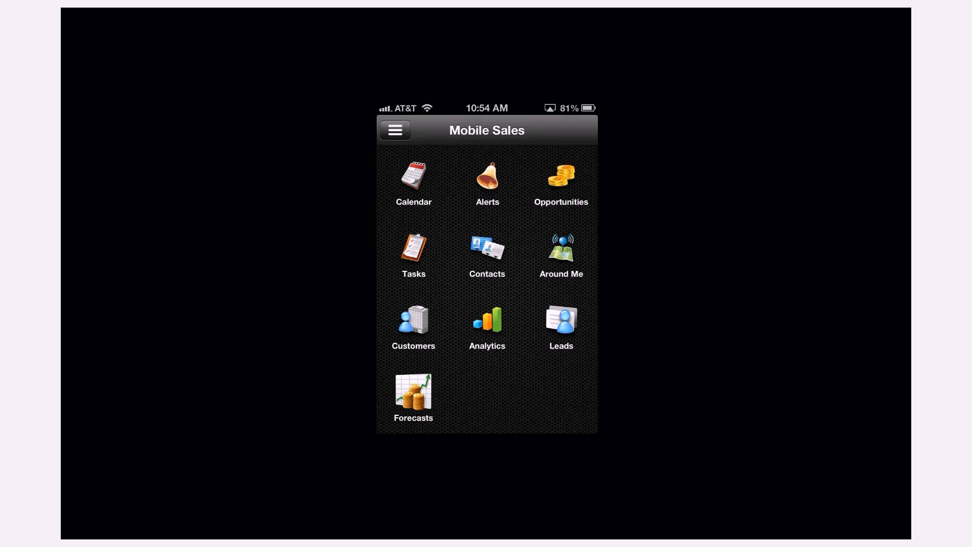
left_click(561, 248)
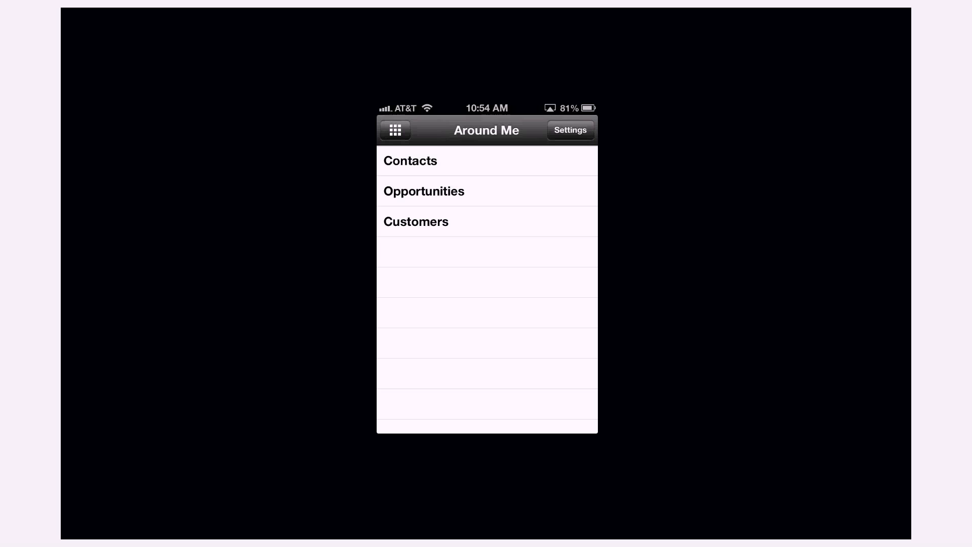
left_click(487, 221)
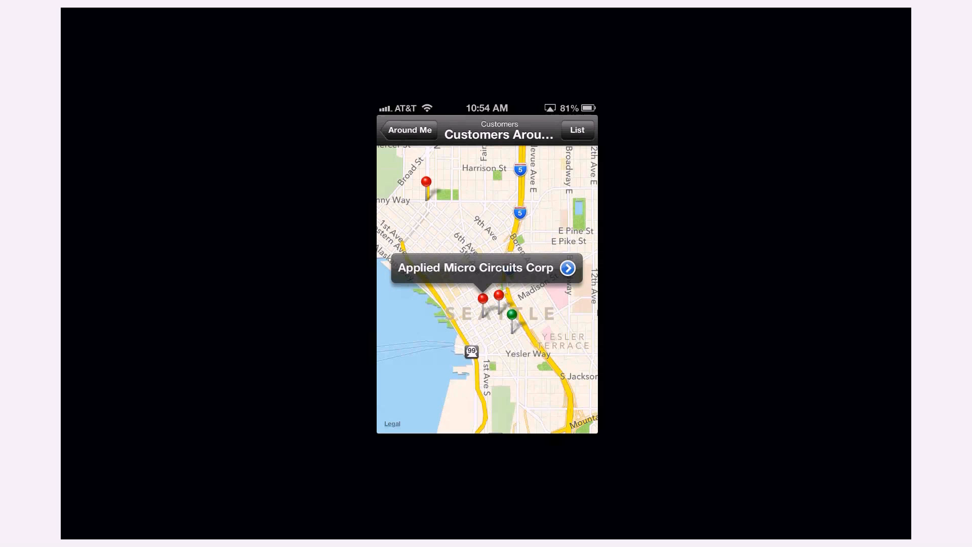
left_click(567, 268)
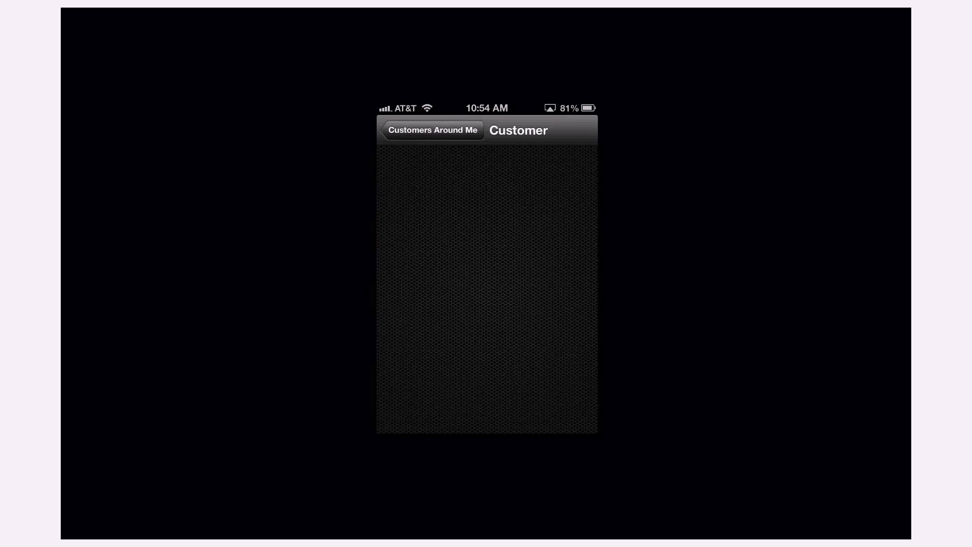
scroll(487, 273, "down", 1)
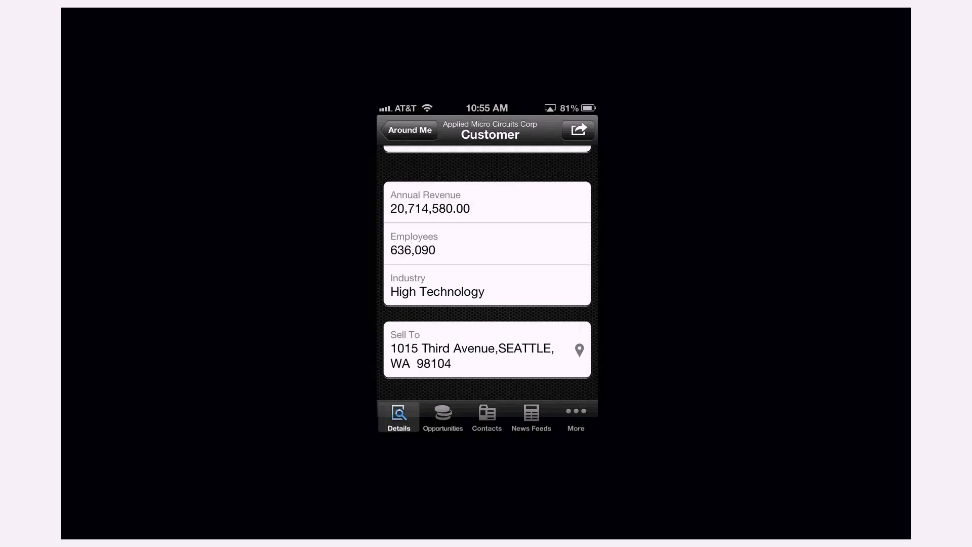
Step: Look through the opportunities of Applied Micro Circuits Corp, then reopen the customer from the nearby map and view its contacts
left_click(443, 417)
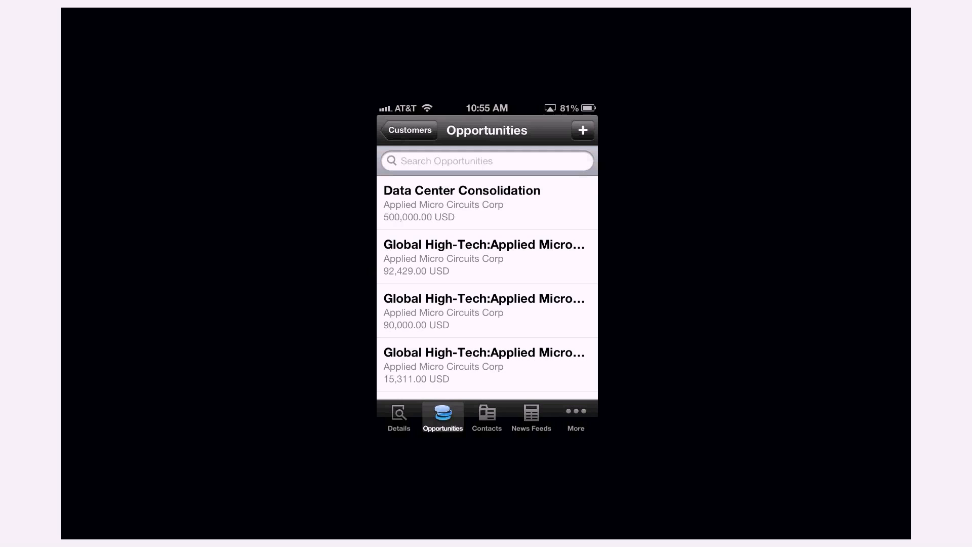
left_click(409, 130)
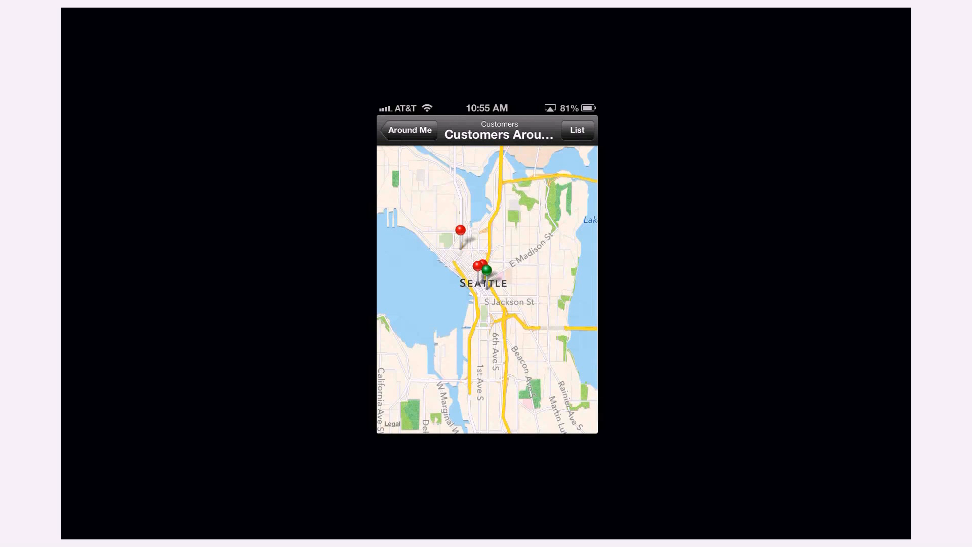
left_click(478, 266)
left_click(568, 235)
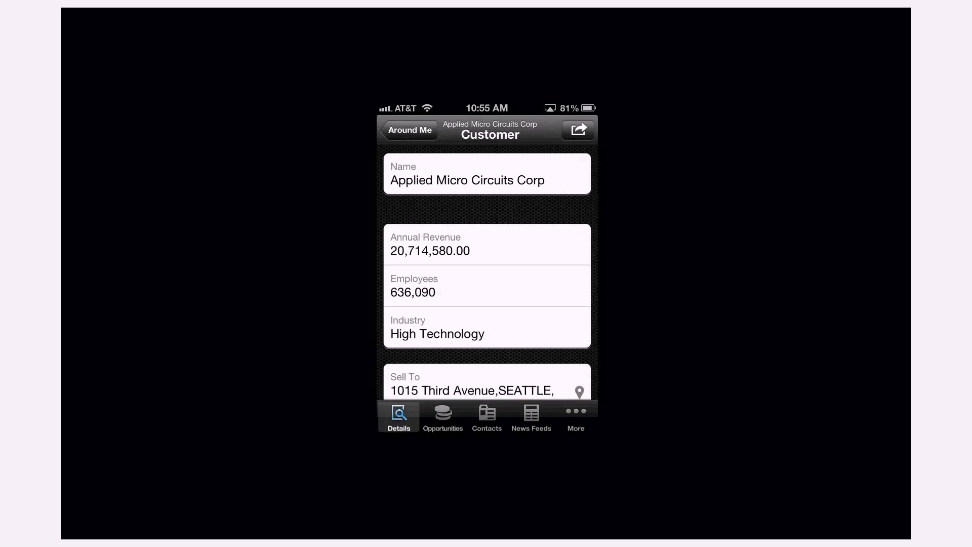
left_click(487, 418)
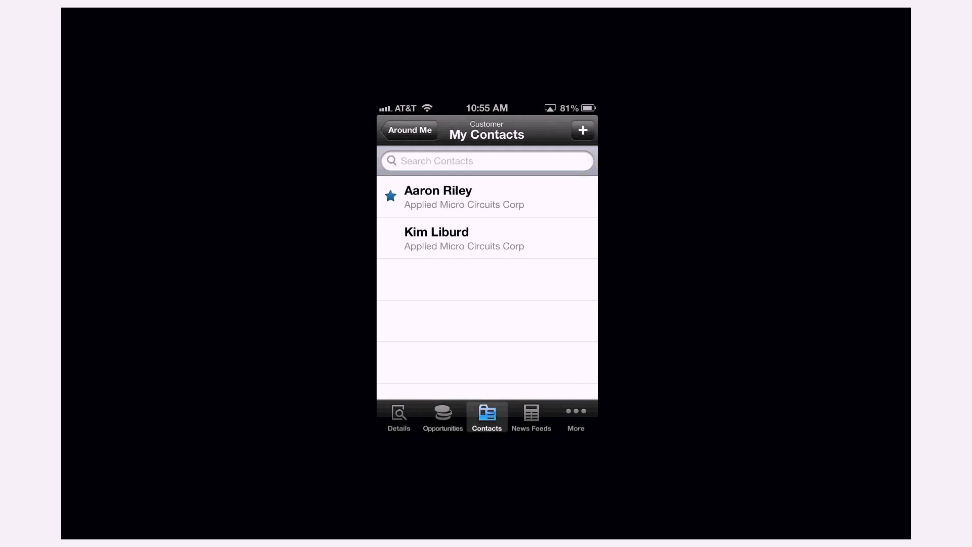